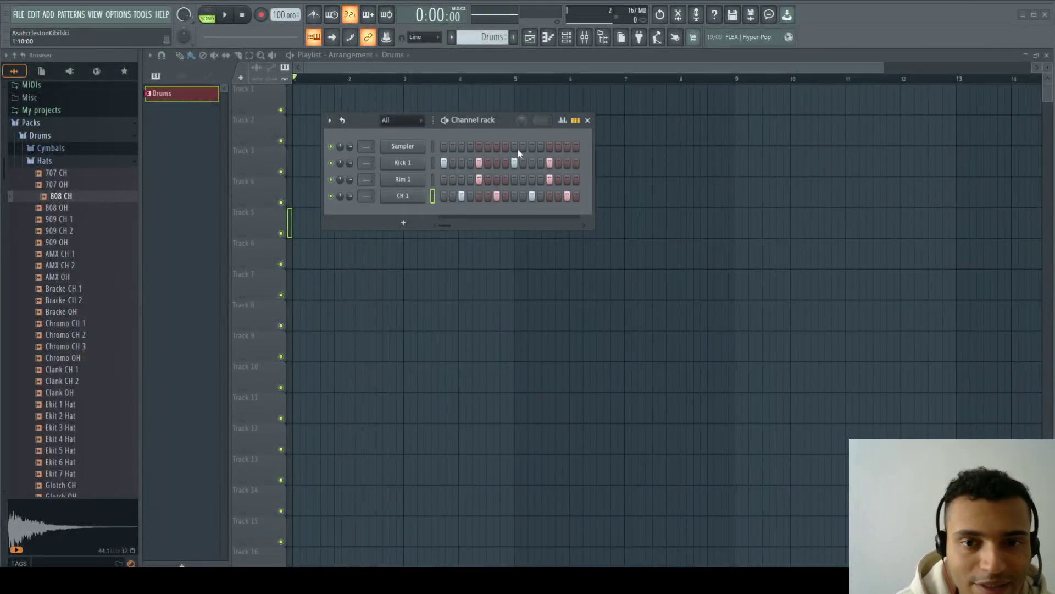
Switch playback to PAT mode and play the Drums pattern's kick, rim and hat steps.
{"action": "left_click_drag", "start_coordinate": [485, 121], "coordinate": [513, 135]}
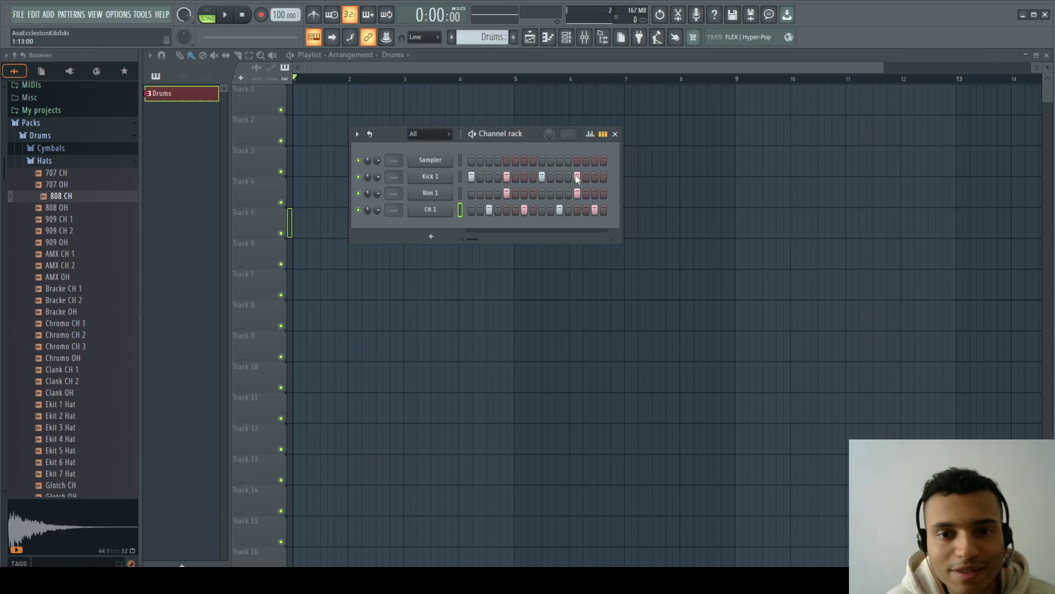
{"action": "left_click_drag", "start_coordinate": [503, 134], "coordinate": [518, 127]}
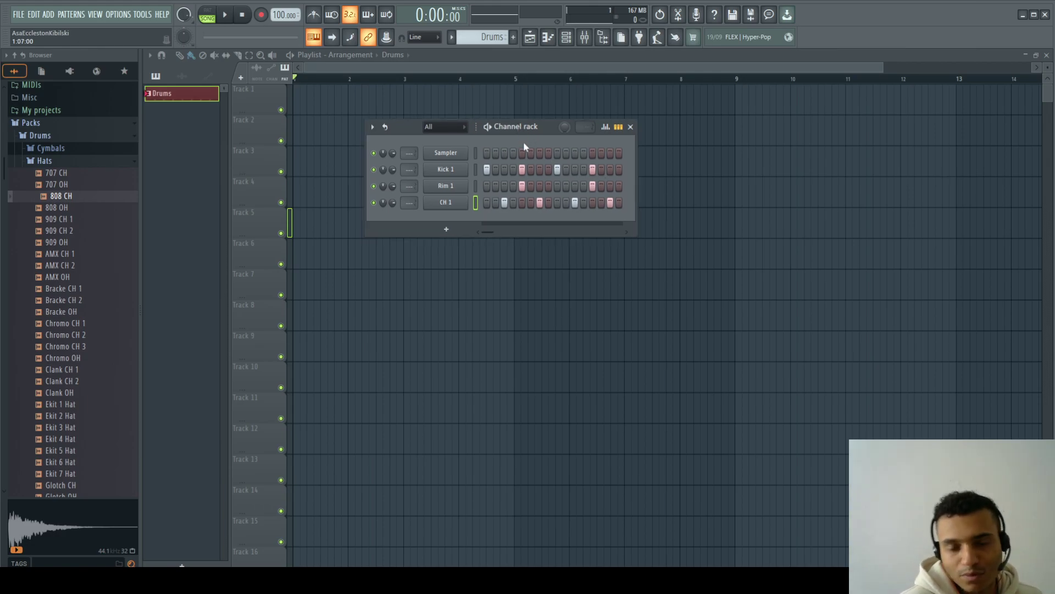
{"action": "key", "text": "space"}
{"action": "key", "text": "space"}
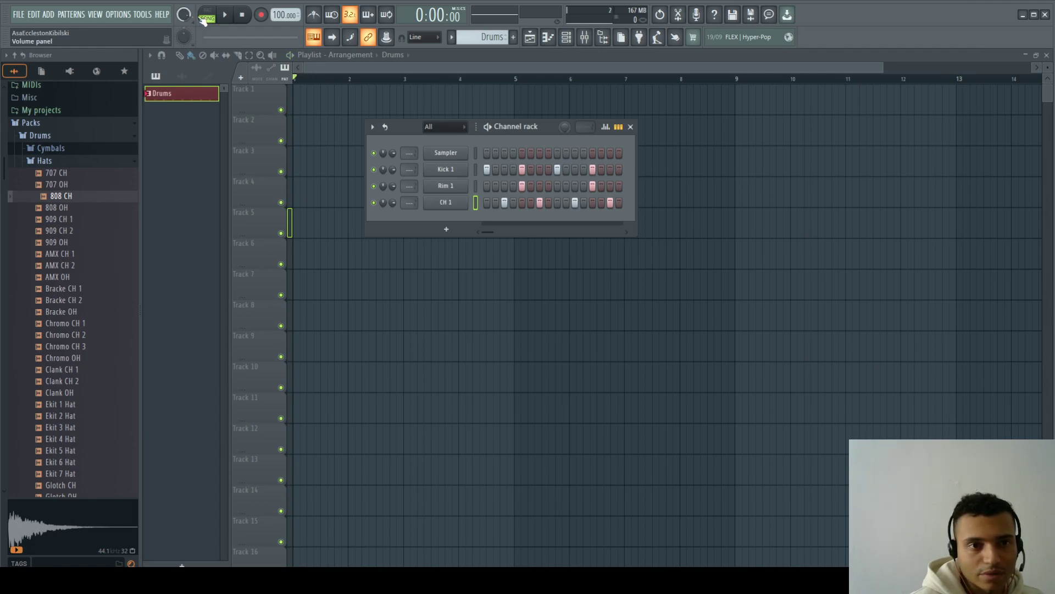
{"action": "left_click", "coordinate": [204, 20]}
{"action": "key", "text": "space"}
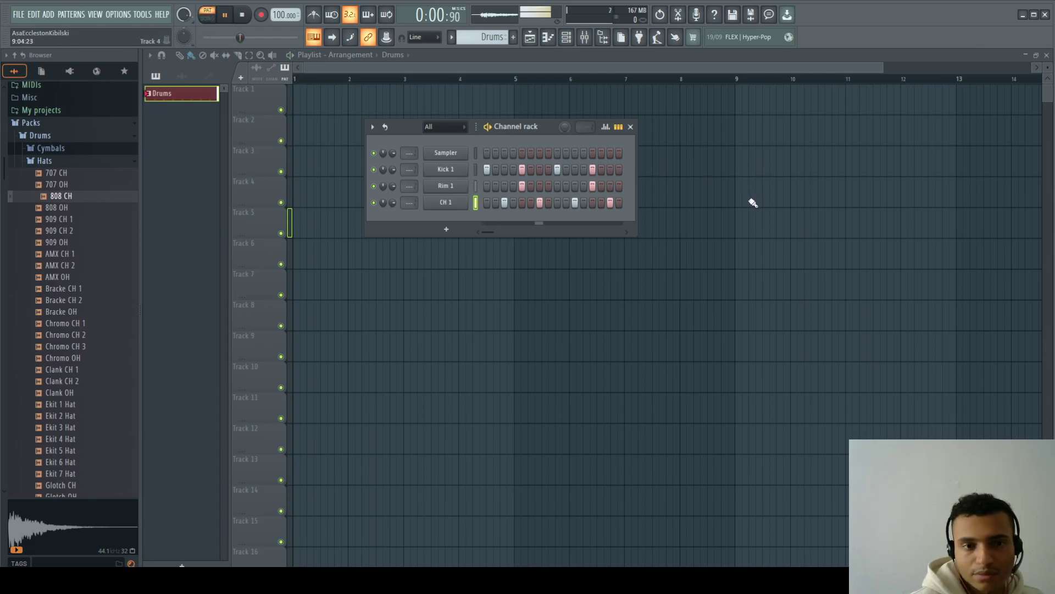
{"action": "key", "text": "space"}
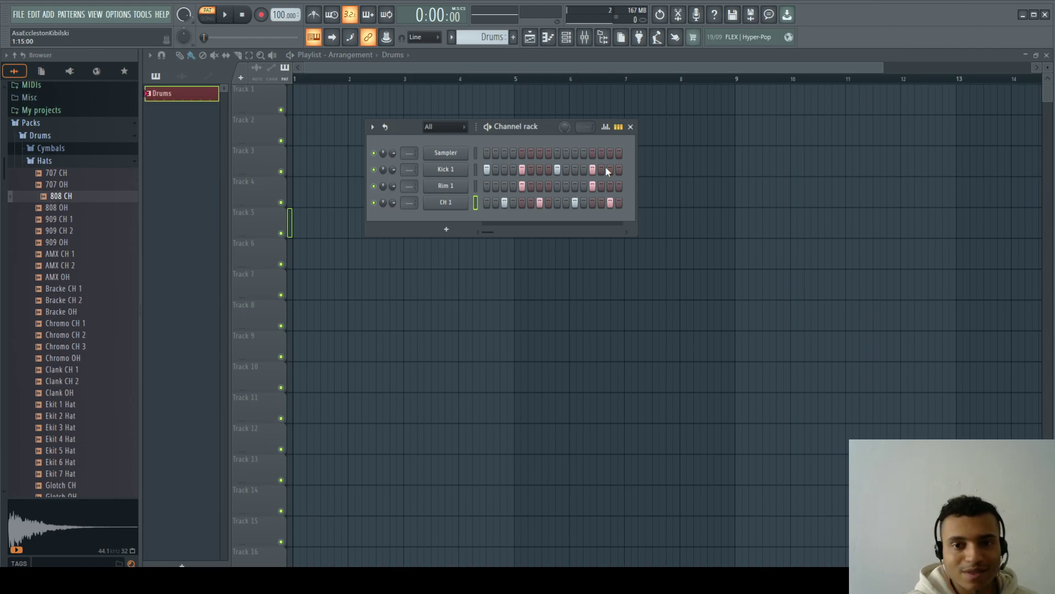
Erase every lit step from the Kick 1, Rim 1 and CH 1 rows.
{"action": "mouse_move", "coordinate": [604, 171]}
{"action": "left_mouse_down"}
{"action": "mouse_move", "coordinate": [486, 167]}
{"action": "mouse_move", "coordinate": [609, 189]}
{"action": "left_mouse_up"}
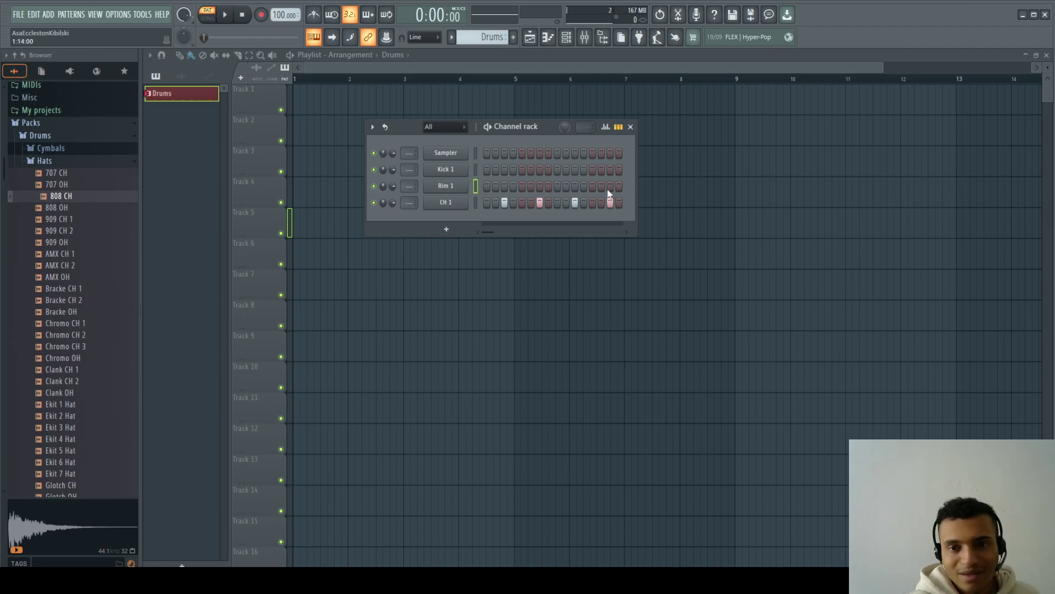
{"action": "left_click_drag", "start_coordinate": [499, 205], "coordinate": [611, 205]}
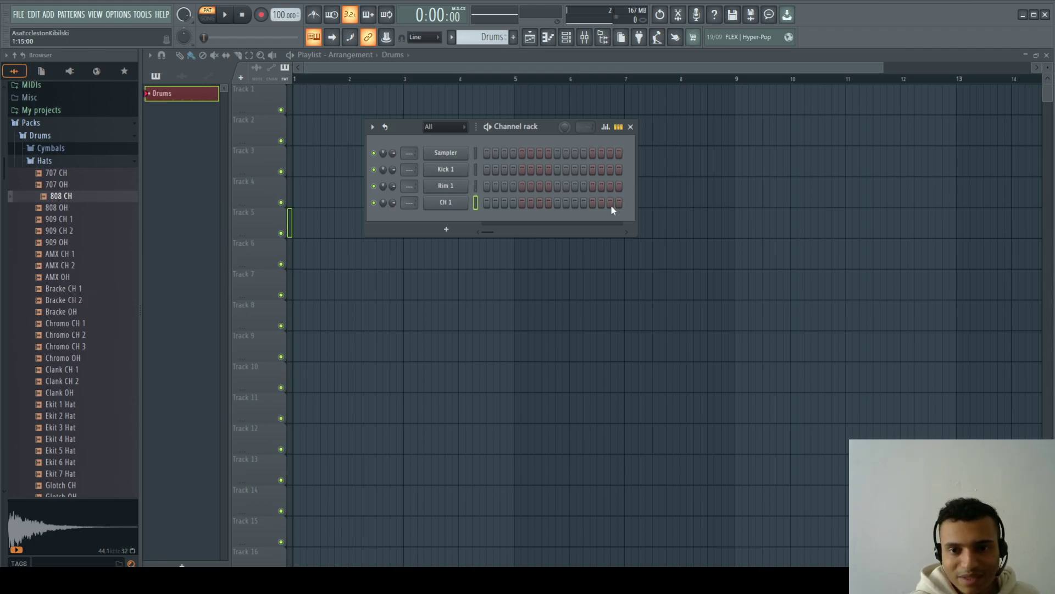
{"action": "left_click", "coordinate": [473, 187]}
{"action": "left_click", "coordinate": [463, 188]}
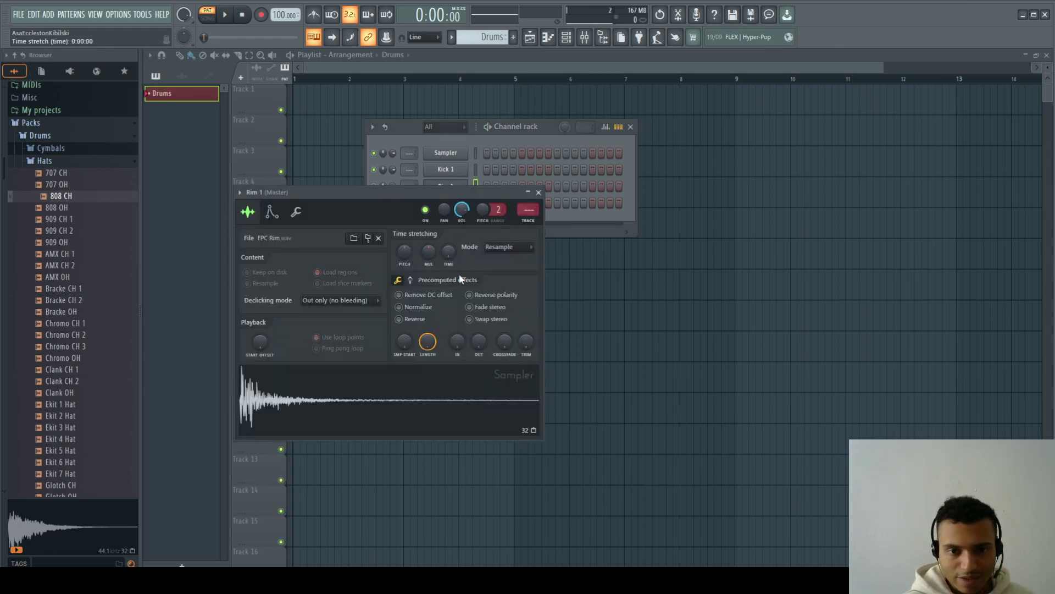
{"action": "left_click", "coordinate": [539, 192]}
Open the Kick 1 channel in an empty Piano roll.
{"action": "left_click", "coordinate": [475, 170]}
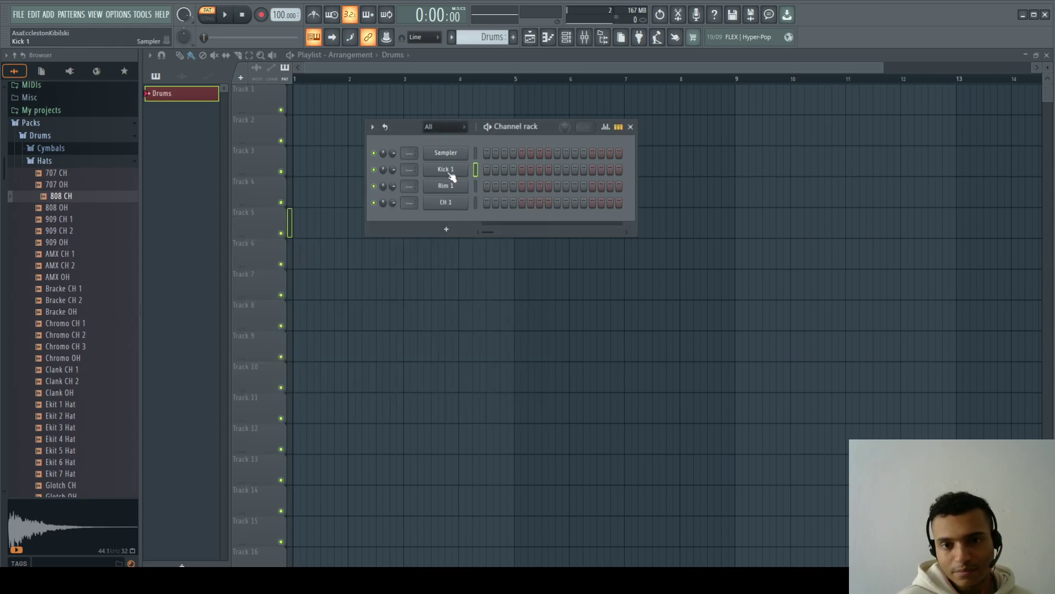
{"action": "right_click", "coordinate": [447, 171]}
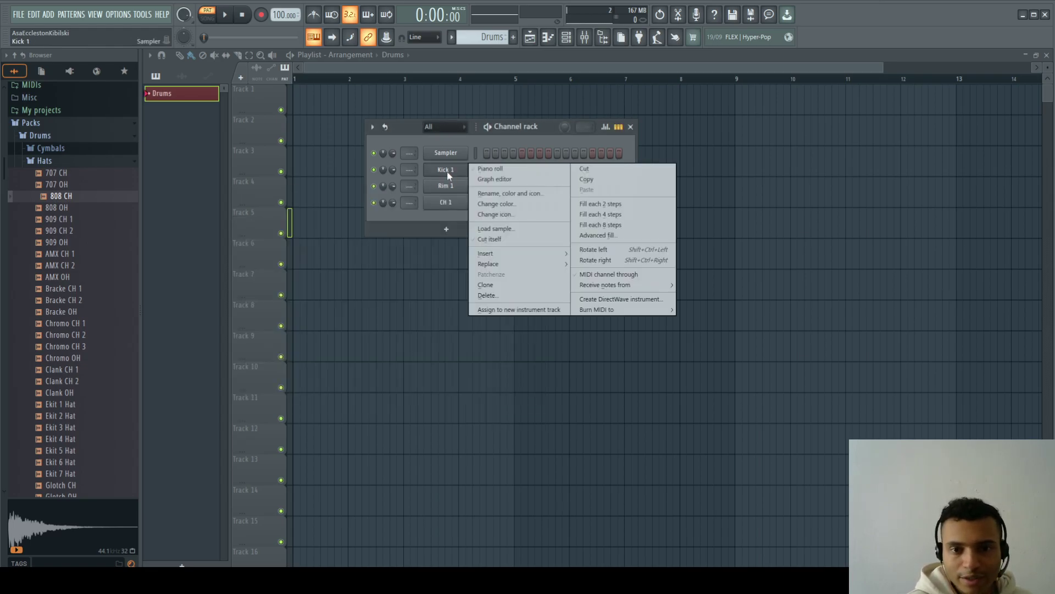
{"action": "left_click", "coordinate": [519, 171]}
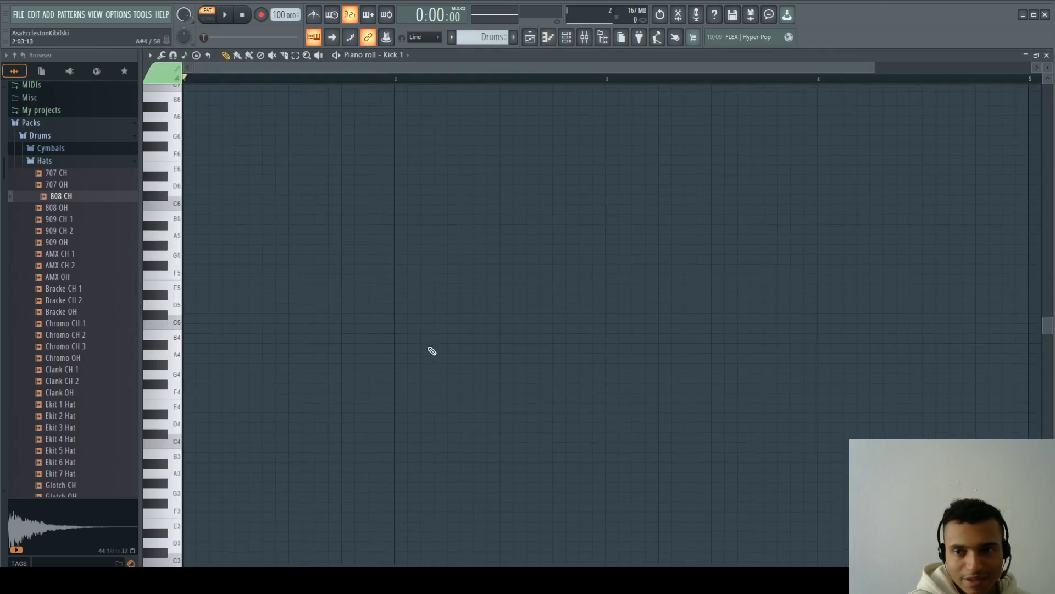
Draw a single C5 kick note at the very start of bar 1.
{"action": "scroll", "coordinate": [432, 351], "scroll_direction": "down", "scroll_amount": 6}
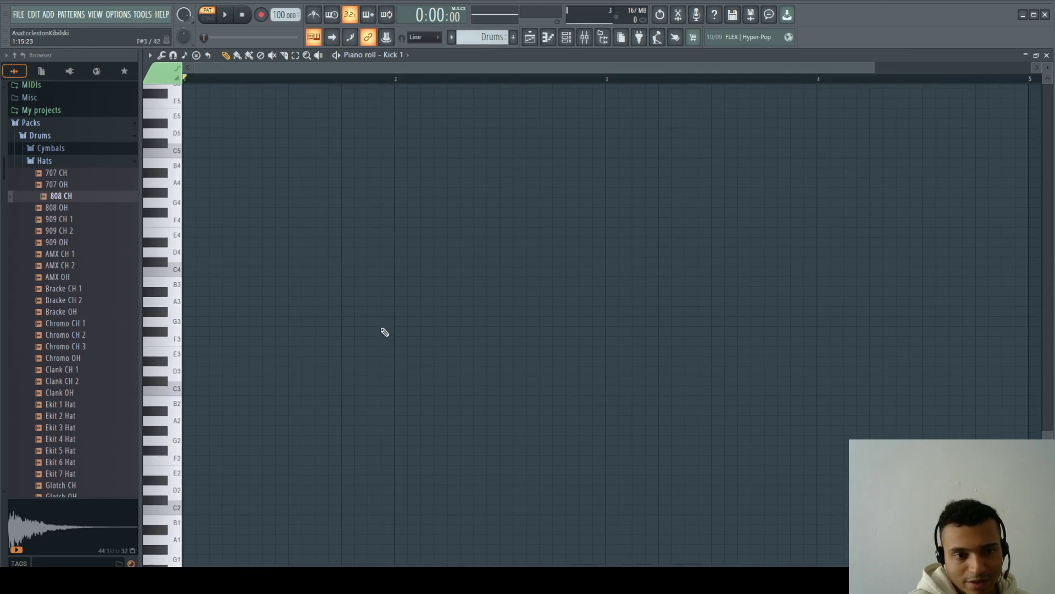
{"action": "scroll", "coordinate": [385, 332], "scroll_direction": "up", "scroll_amount": 3}
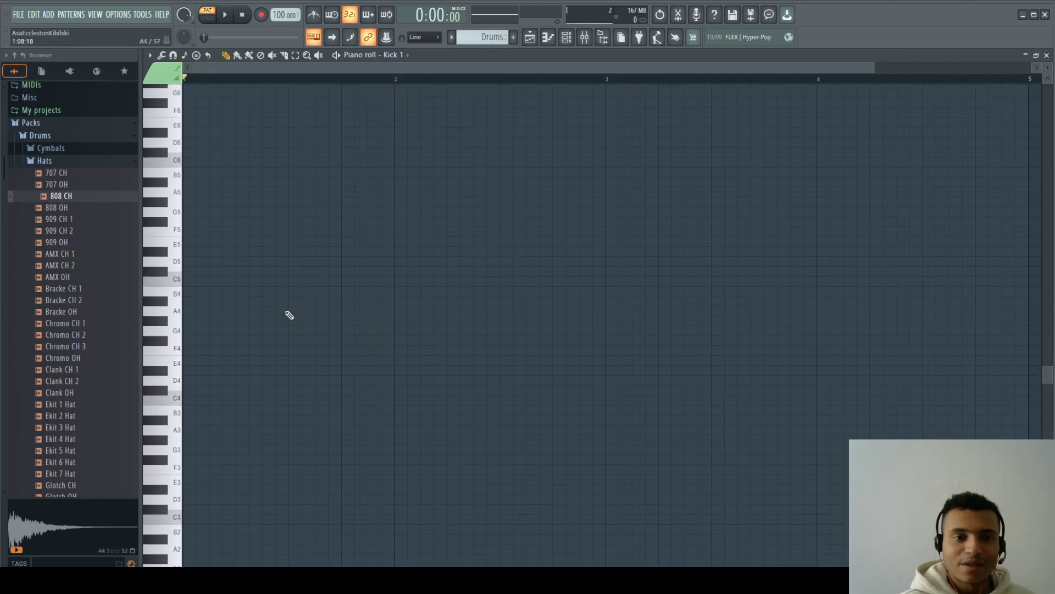
{"action": "left_click", "coordinate": [175, 280]}
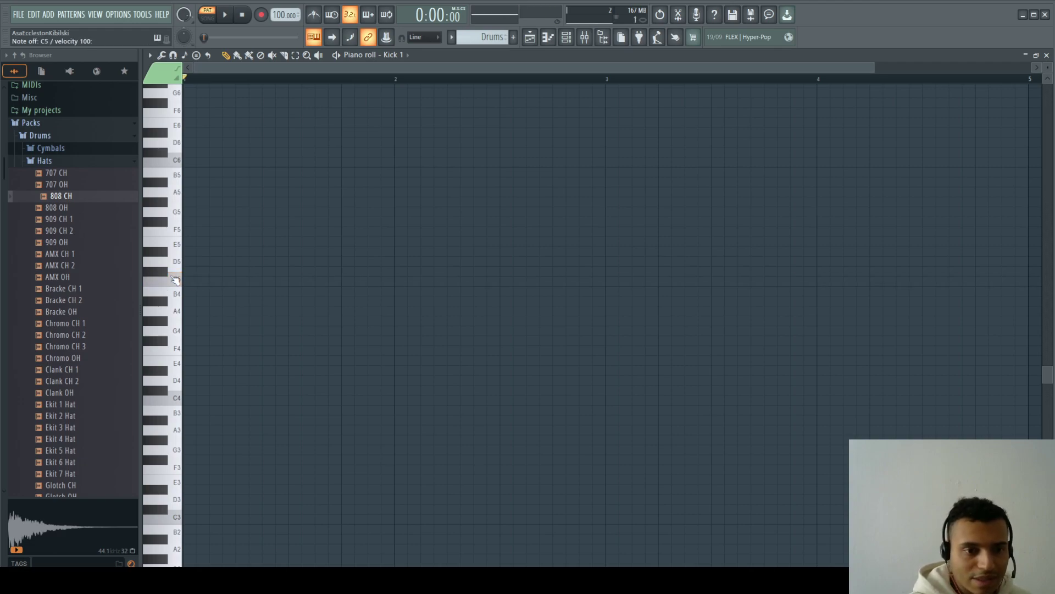
{"action": "left_click", "coordinate": [174, 281]}
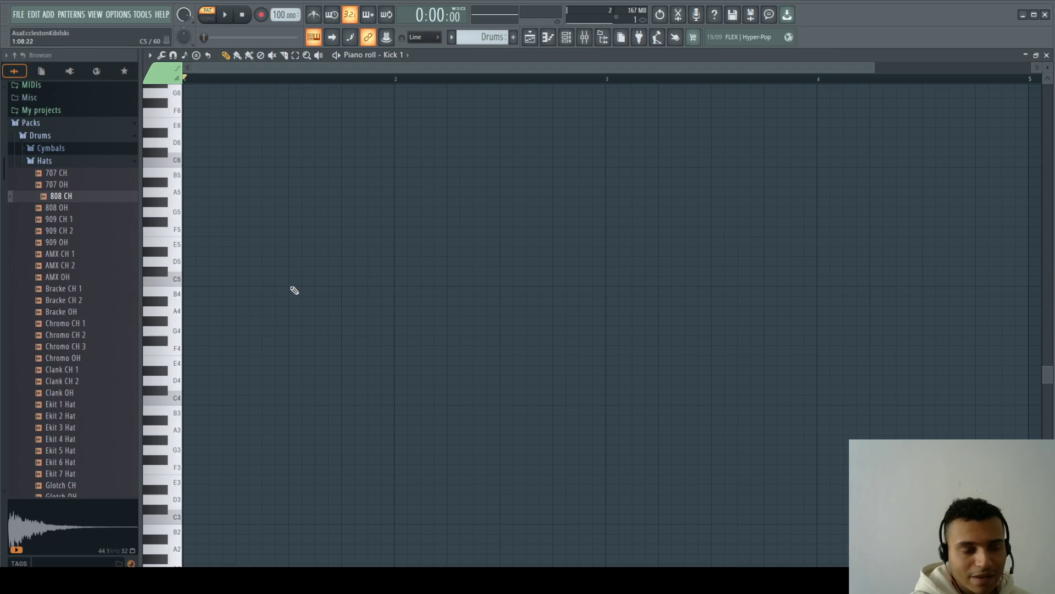
{"action": "left_click", "coordinate": [191, 282]}
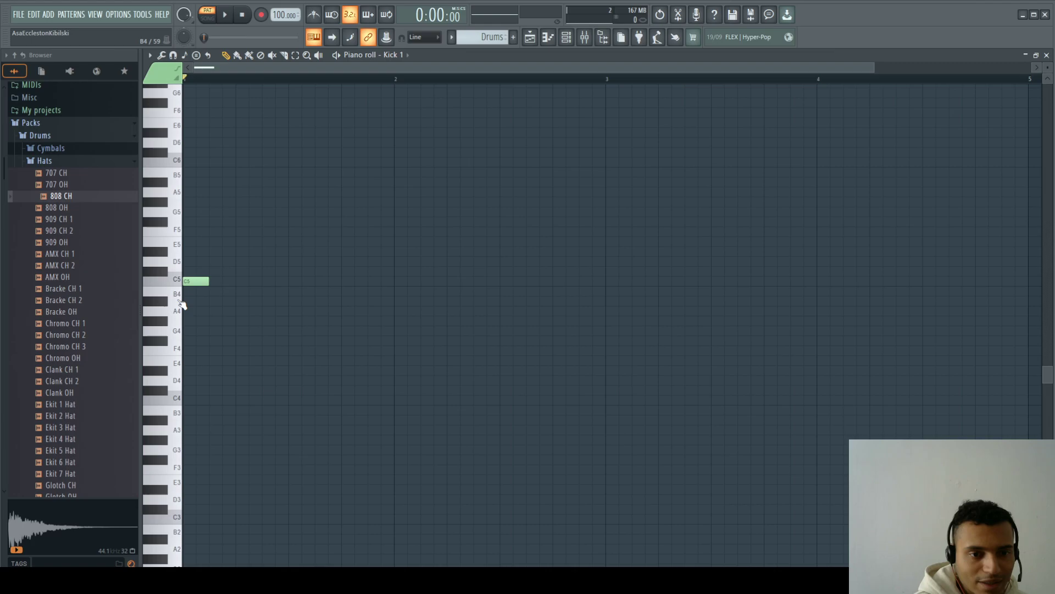
Audition the kick at pitches from C4 up to C6, ending back on C5.
{"action": "left_click", "coordinate": [177, 282]}
{"action": "left_click", "coordinate": [177, 282]}
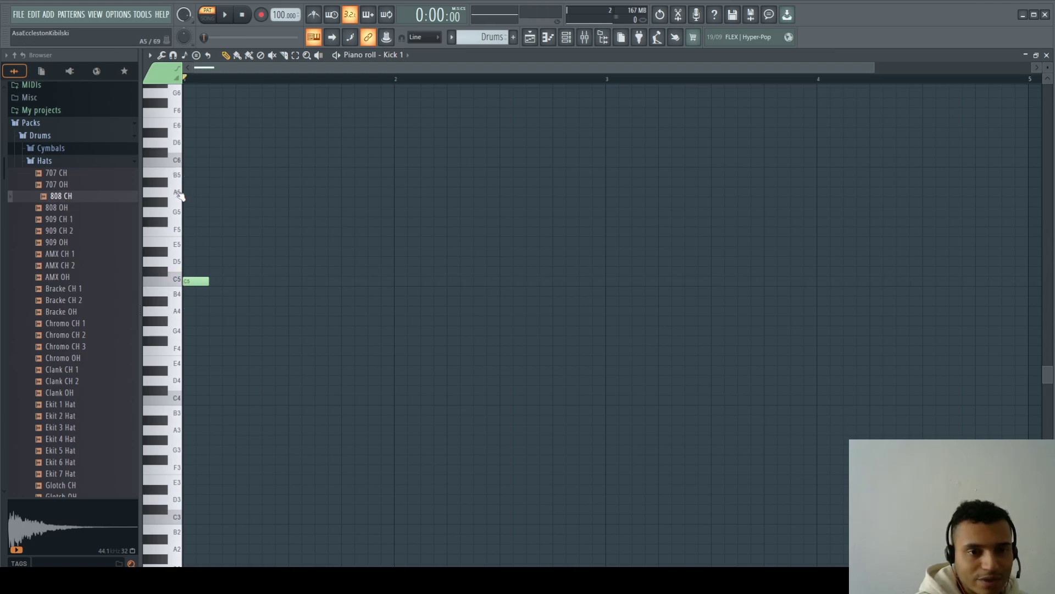
{"action": "scroll", "coordinate": [180, 195], "scroll_direction": "up", "scroll_amount": 5}
{"action": "scroll", "coordinate": [180, 198], "scroll_direction": "up", "scroll_amount": 2}
{"action": "scroll", "coordinate": [180, 212], "scroll_direction": "down", "scroll_amount": 1}
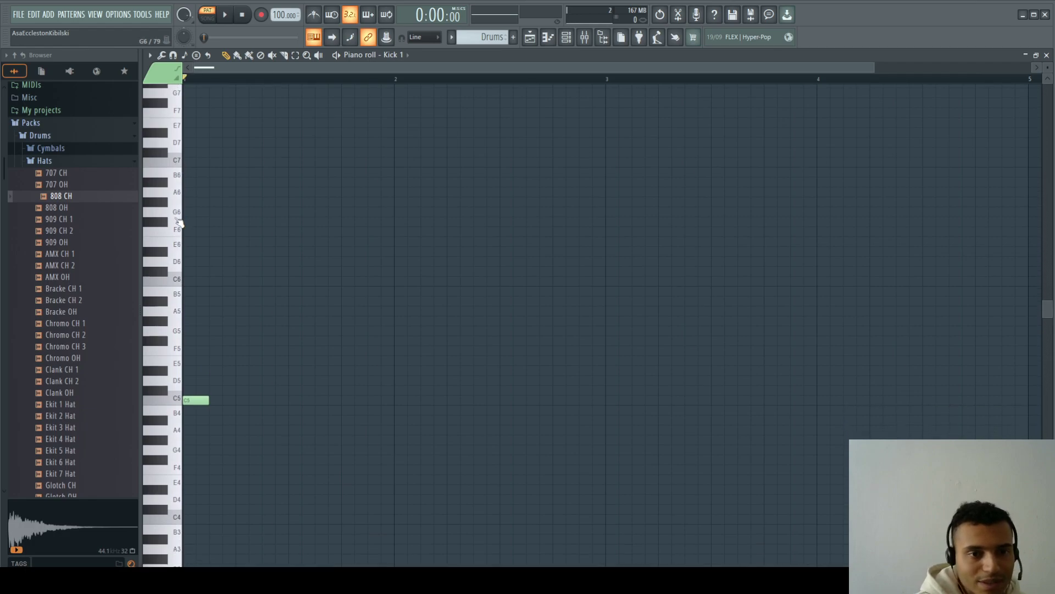
{"action": "scroll", "coordinate": [183, 297], "scroll_direction": "down", "scroll_amount": 9}
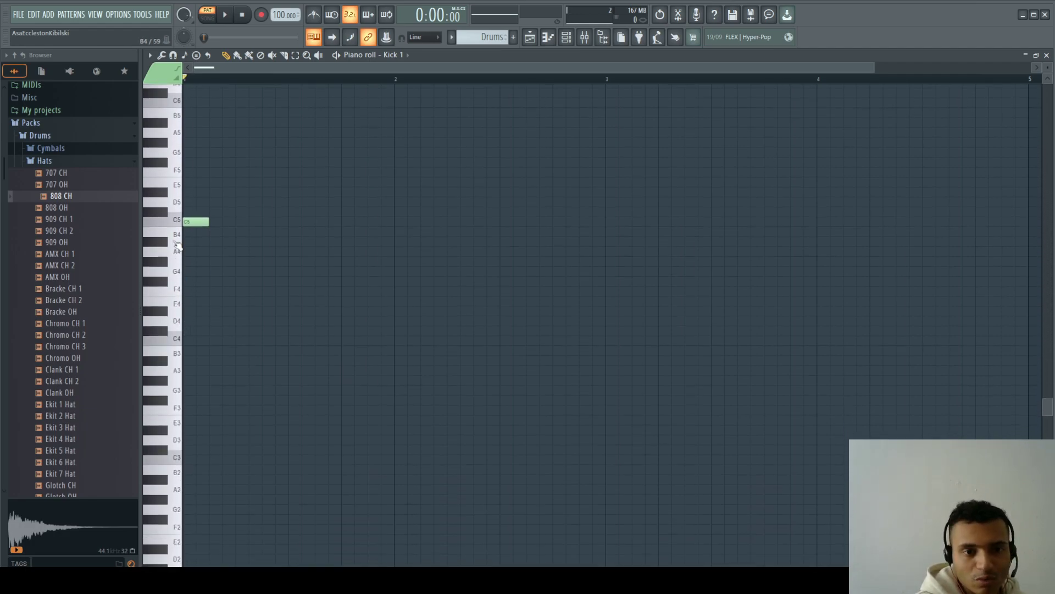
{"action": "scroll", "coordinate": [181, 423], "scroll_direction": "up", "scroll_amount": 6}
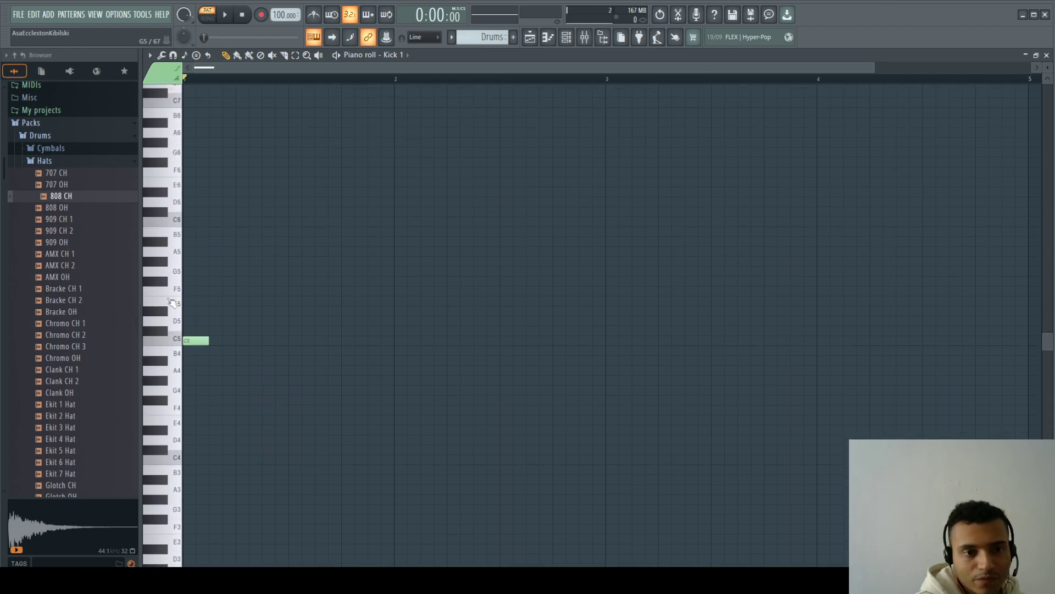
{"action": "left_click_drag", "start_coordinate": [180, 344], "coordinate": [179, 124]}
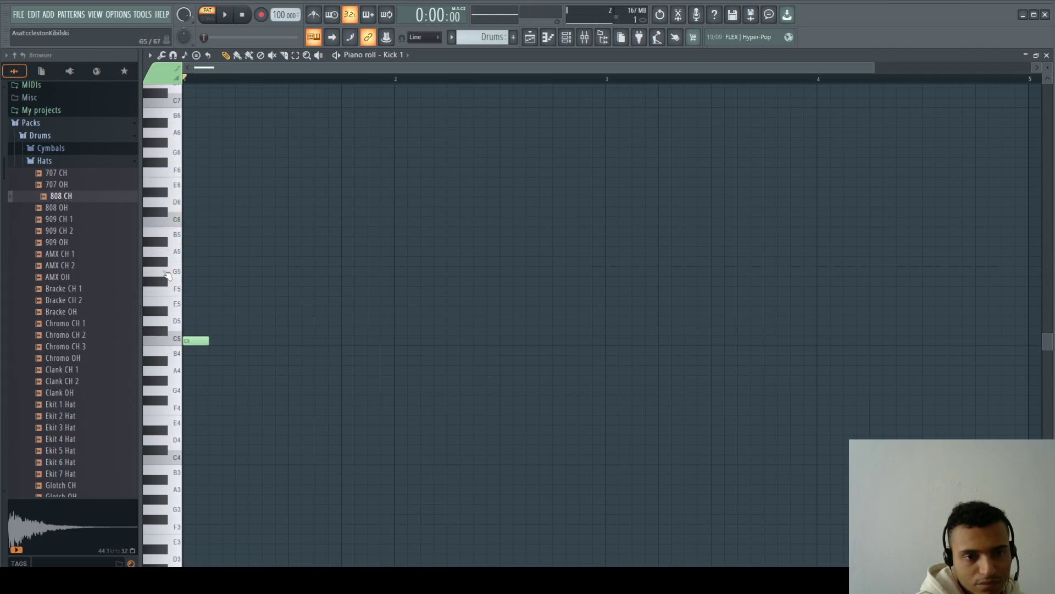
{"action": "scroll", "coordinate": [178, 319], "scroll_direction": "down", "scroll_amount": 6}
{"action": "scroll", "coordinate": [181, 247], "scroll_direction": "down", "scroll_amount": 3}
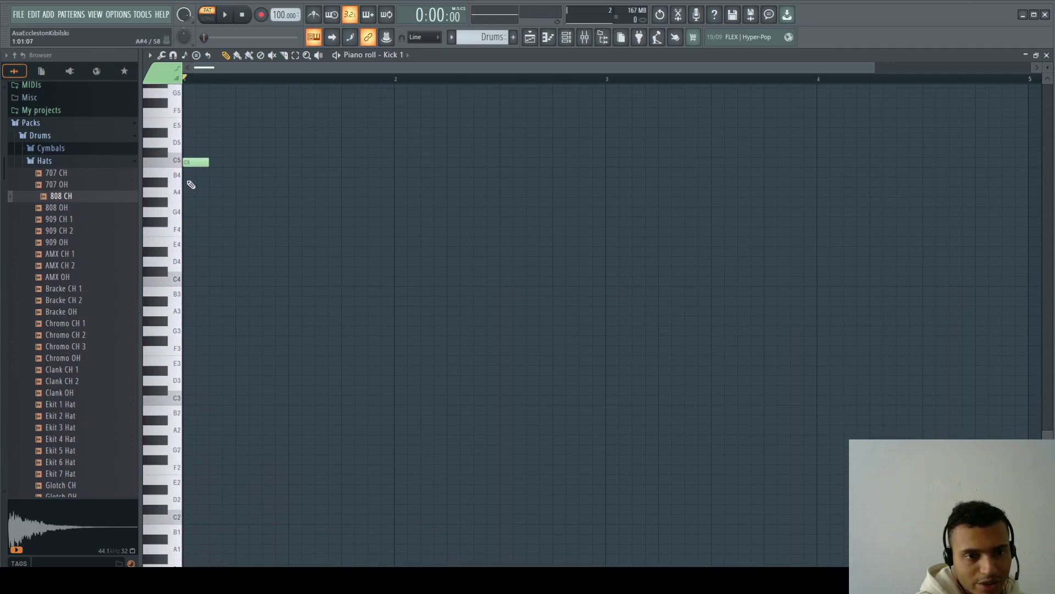
{"action": "left_click_drag", "start_coordinate": [181, 176], "coordinate": [180, 520]}
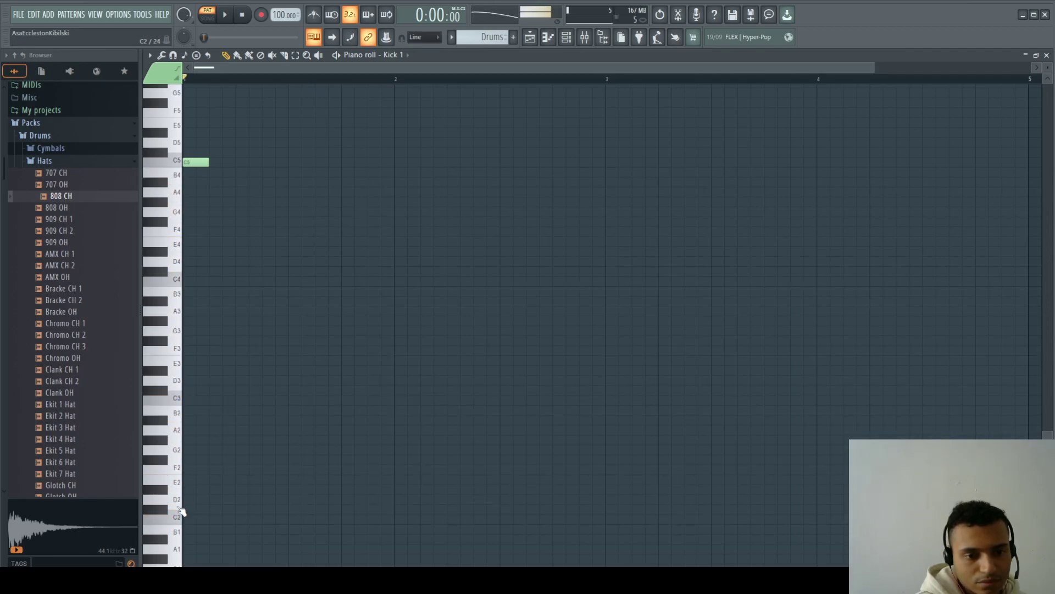
{"action": "scroll", "coordinate": [184, 390], "scroll_direction": "up", "scroll_amount": 7}
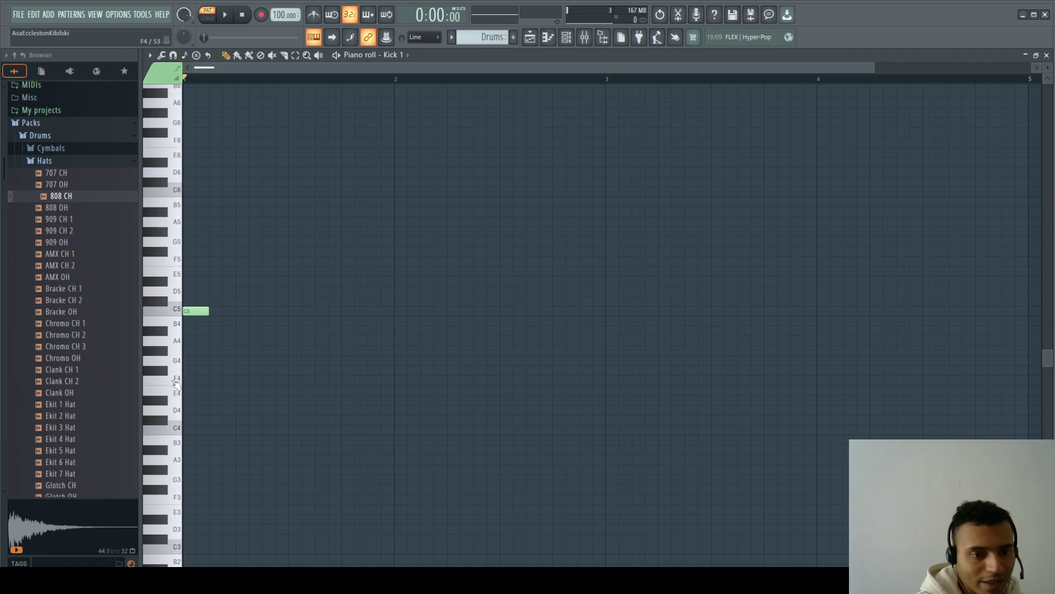
{"action": "left_click", "coordinate": [180, 428]}
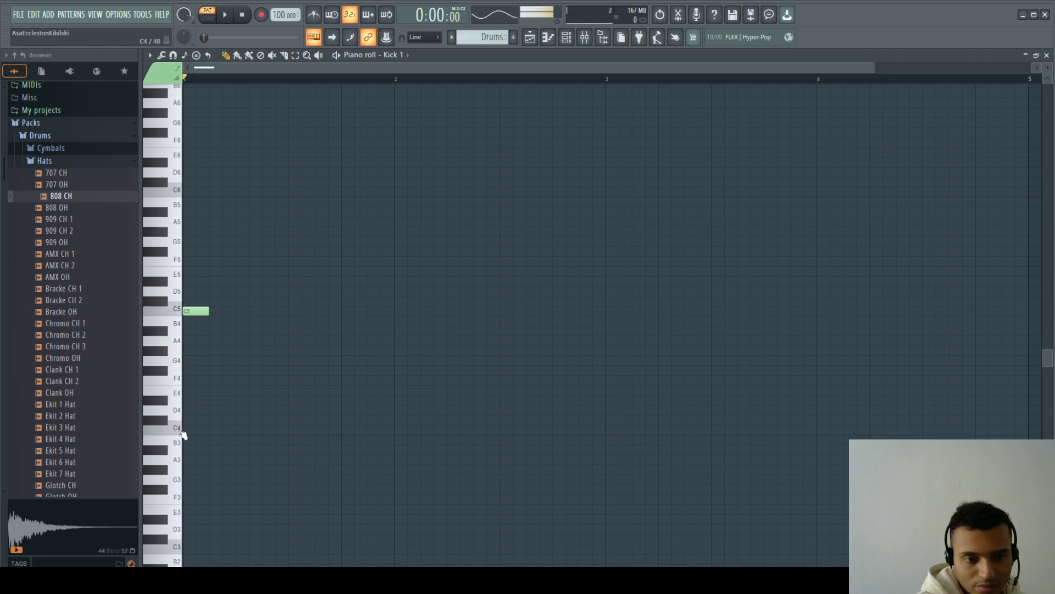
{"action": "scroll", "coordinate": [189, 305], "scroll_direction": "up", "scroll_amount": 1}
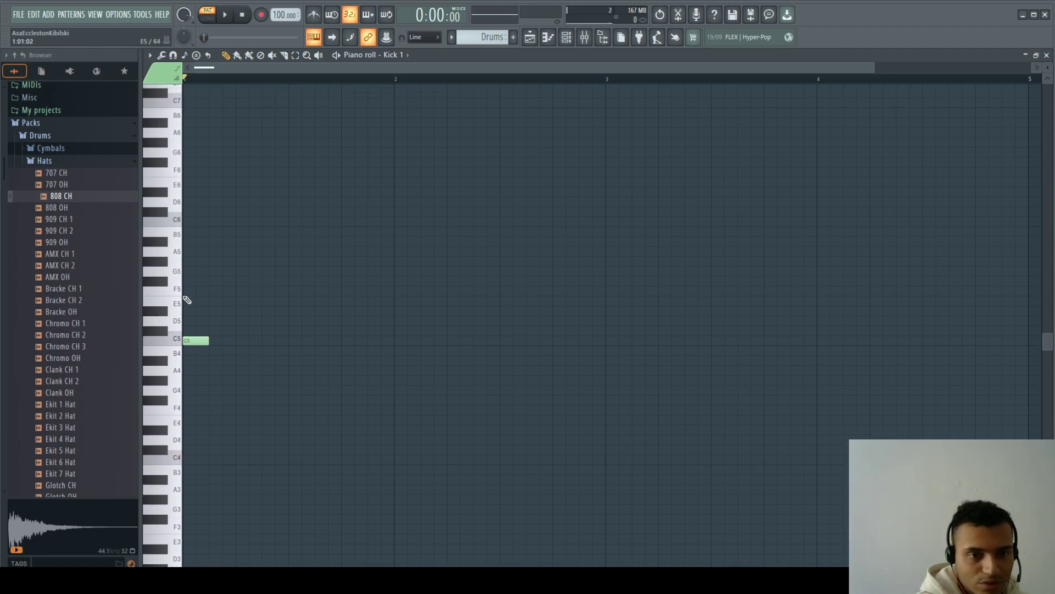
{"action": "left_click", "coordinate": [180, 226]}
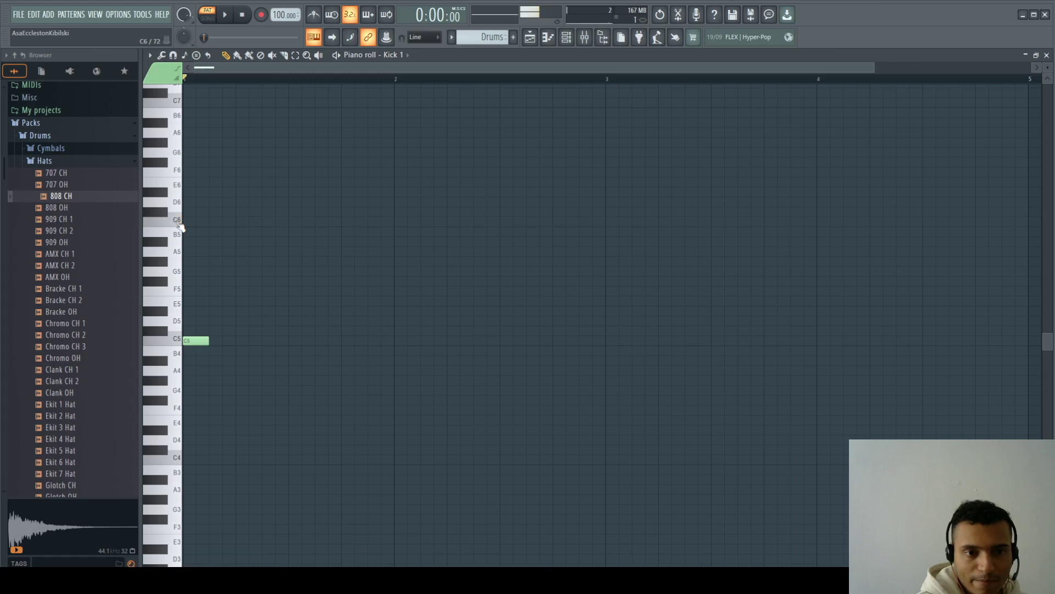
{"action": "left_click", "coordinate": [180, 341]}
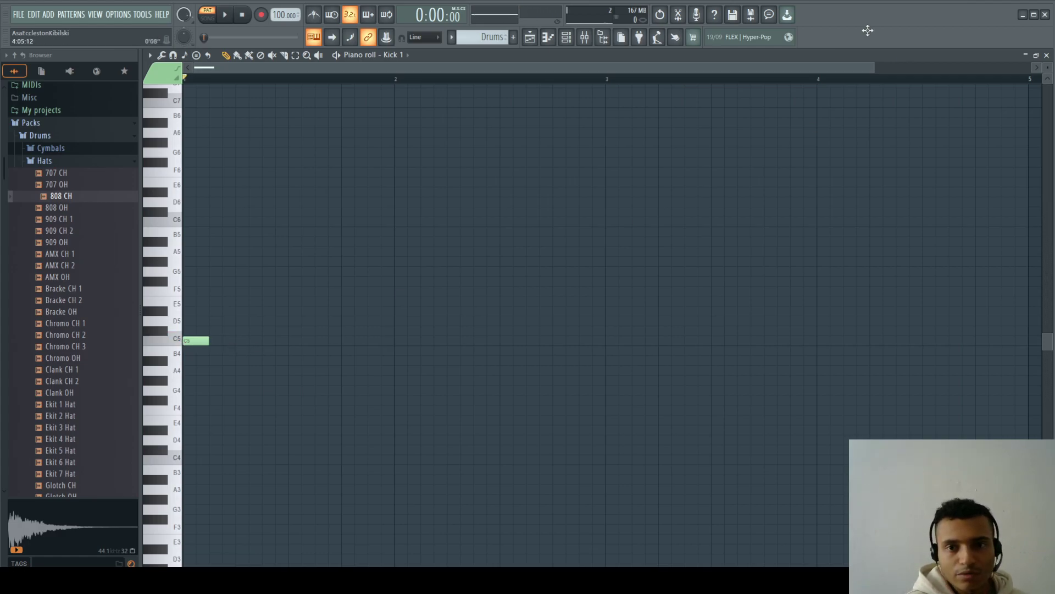
Zoom the piano roll to frame bar 1 and clear the note selection.
{"action": "left_click_drag", "start_coordinate": [874, 67], "coordinate": [498, 70]}
{"action": "left_click_drag", "start_coordinate": [657, 80], "coordinate": [187, 81]}
{"action": "left_click", "coordinate": [187, 81]}
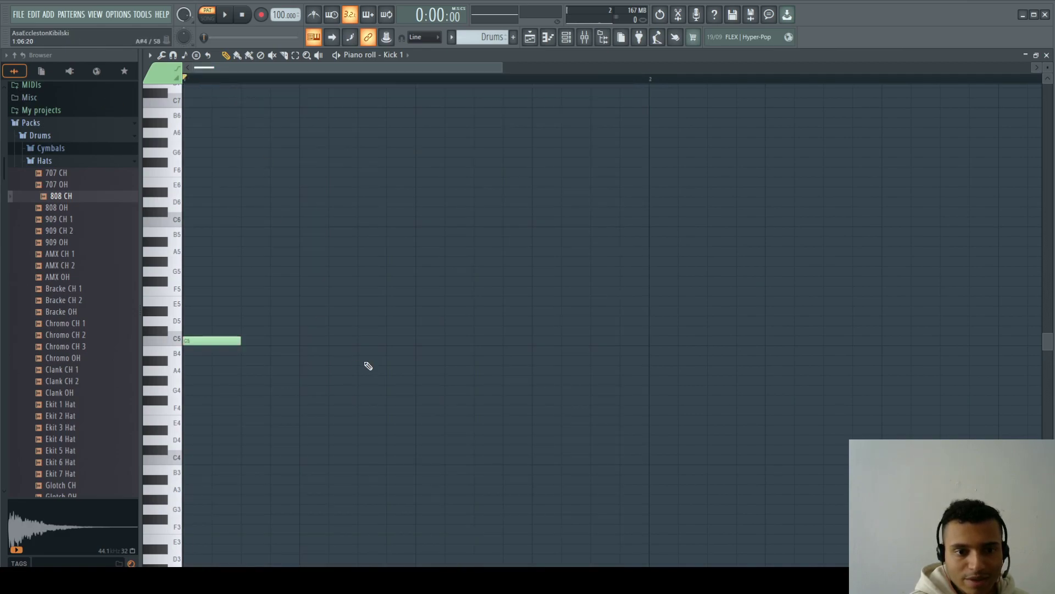
{"action": "left_click_drag", "start_coordinate": [504, 67], "coordinate": [560, 69]}
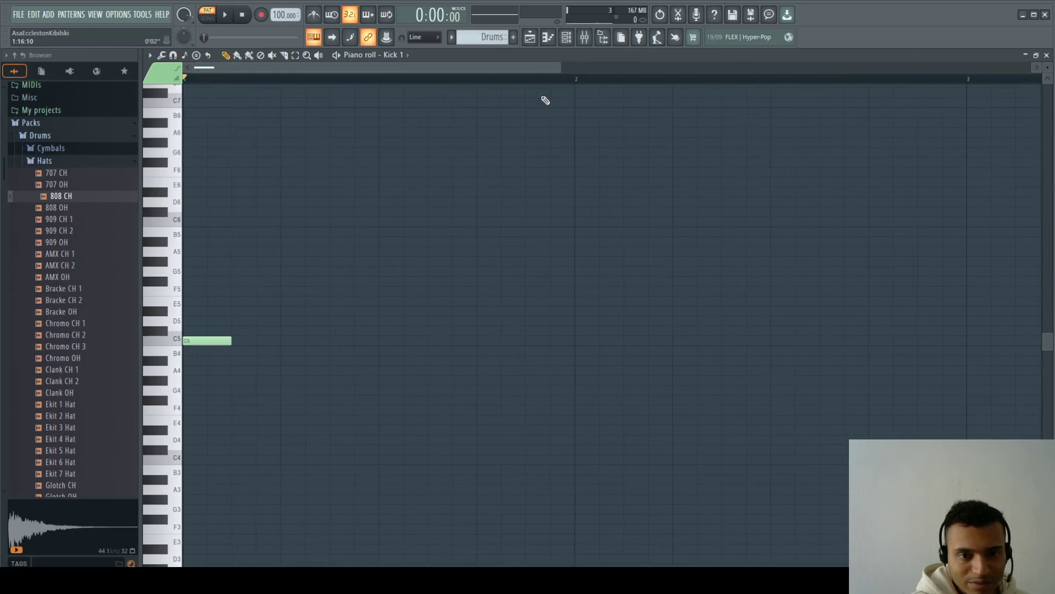
Add C5 kick notes on beats 2, 3 and 4, then start playback.
{"action": "left_click", "coordinate": [286, 346]}
{"action": "left_click", "coordinate": [406, 342]}
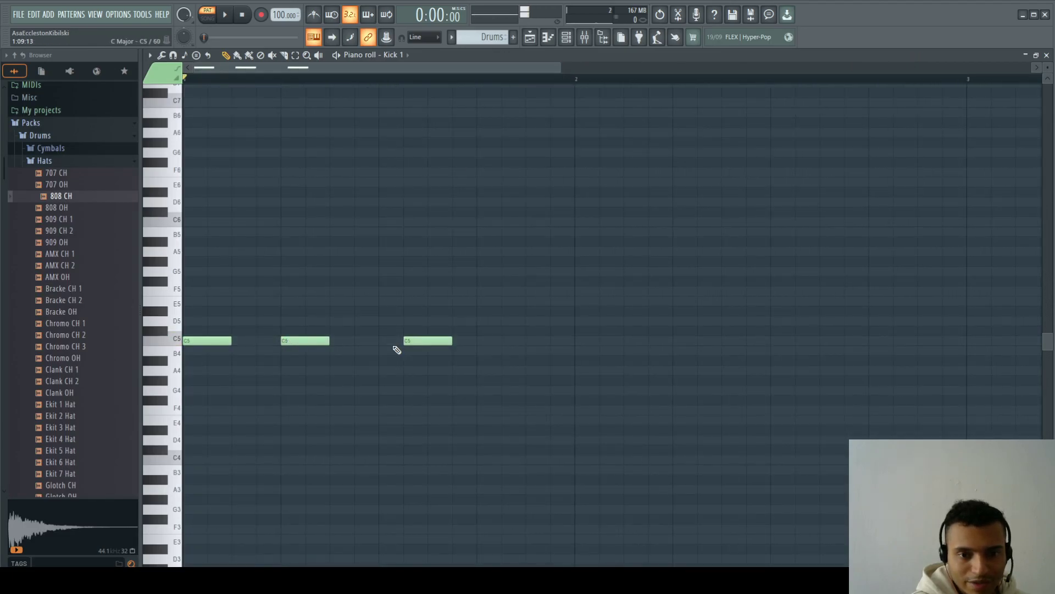
{"action": "left_click_drag", "start_coordinate": [418, 342], "coordinate": [394, 342]}
{"action": "left_click", "coordinate": [489, 342]}
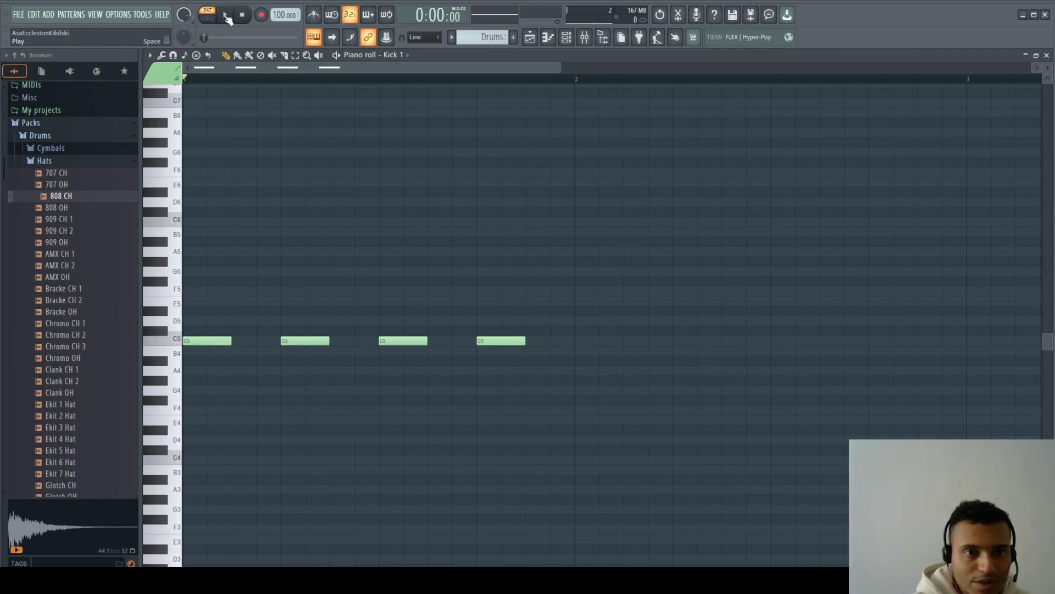
{"action": "left_click", "coordinate": [225, 15]}
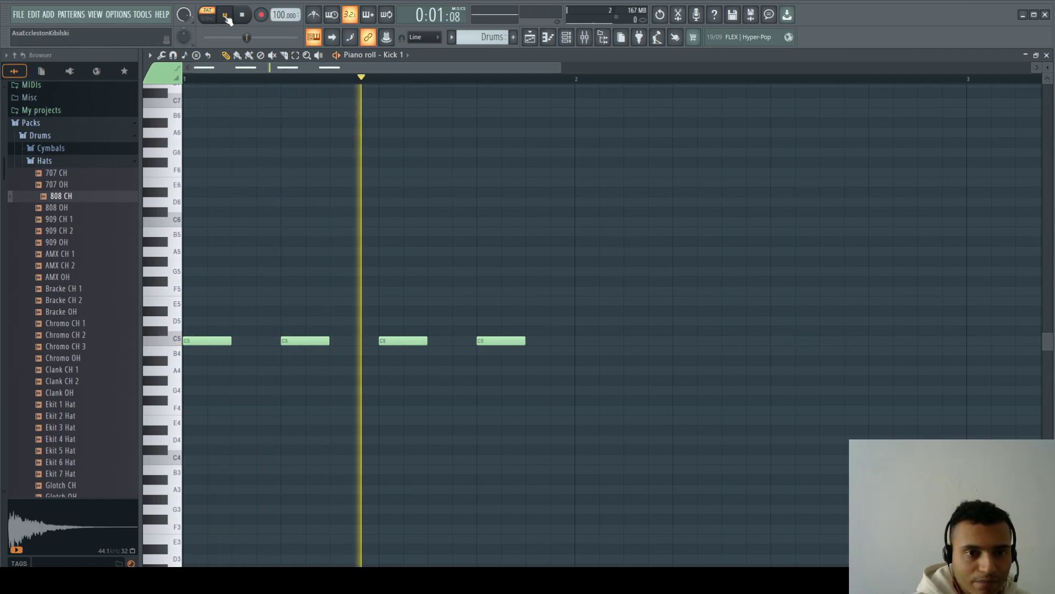
Shorten the first and third C5 kick notes to half length.
{"action": "left_click", "coordinate": [241, 16]}
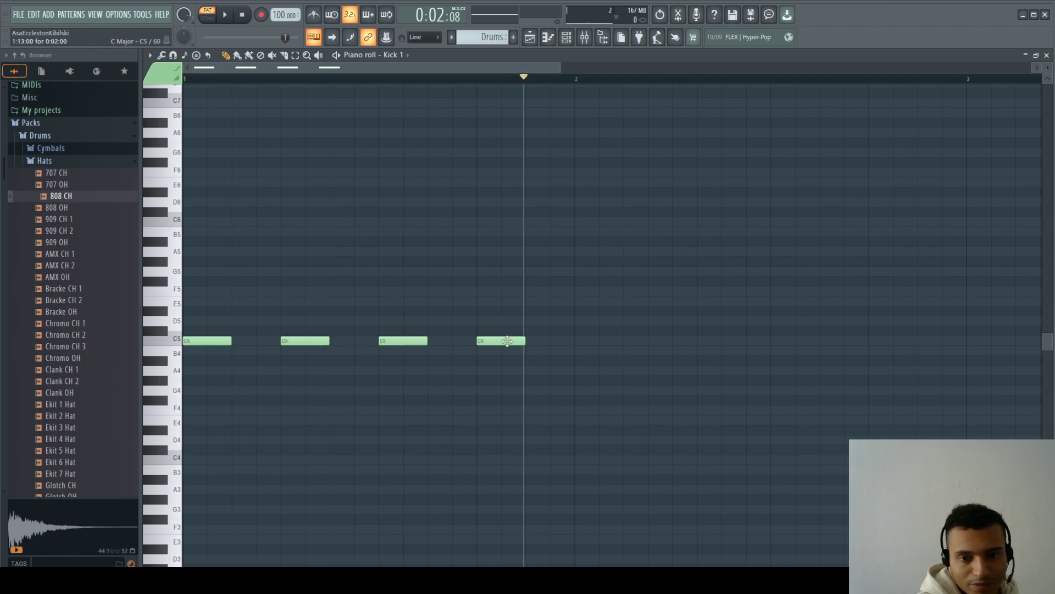
{"action": "left_click_drag", "start_coordinate": [188, 85], "coordinate": [556, 87]}
{"action": "left_click", "coordinate": [189, 86]}
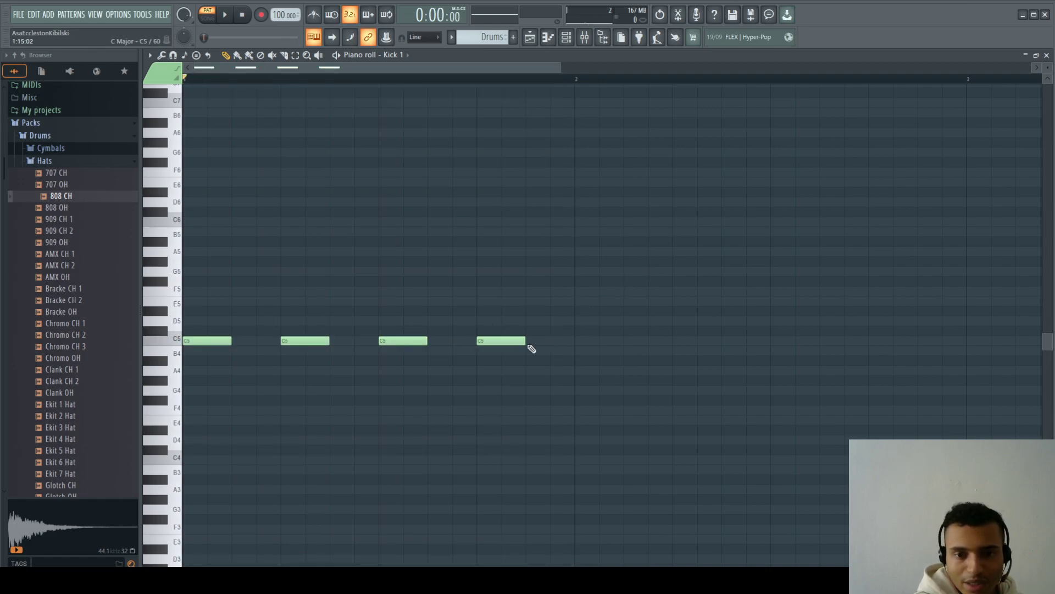
{"action": "scroll", "coordinate": [648, 269], "scroll_direction": "up", "scroll_amount": 3}
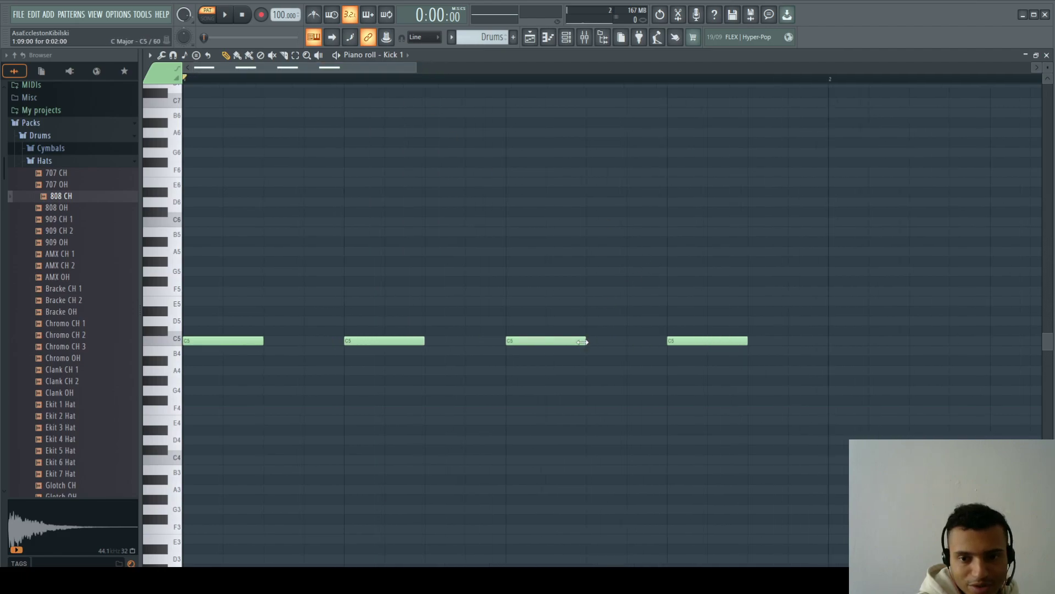
{"action": "left_click_drag", "start_coordinate": [582, 342], "coordinate": [546, 341]}
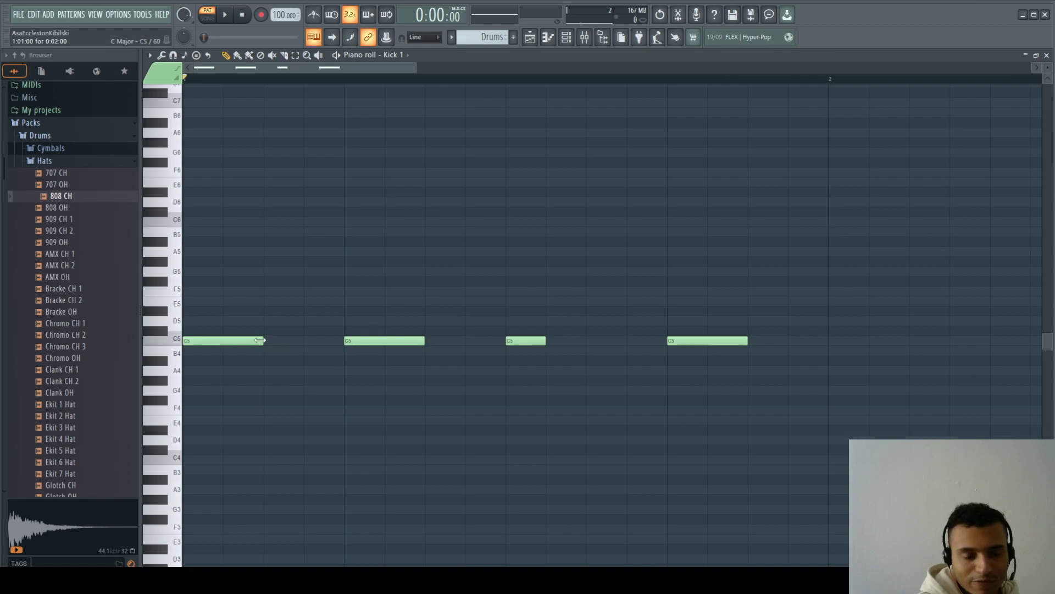
{"action": "left_click_drag", "start_coordinate": [260, 340], "coordinate": [215, 340]}
{"action": "left_click", "coordinate": [212, 341]}
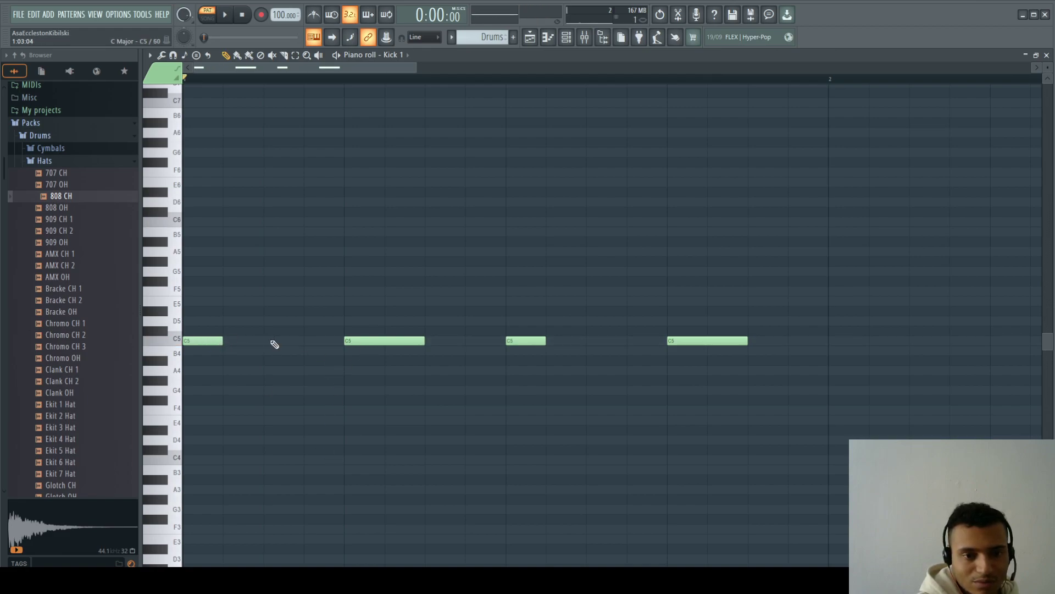
Add C5 kick notes a sixteenth after beats 1 and 3, and play the rhythm.
{"action": "left_click", "coordinate": [239, 342]}
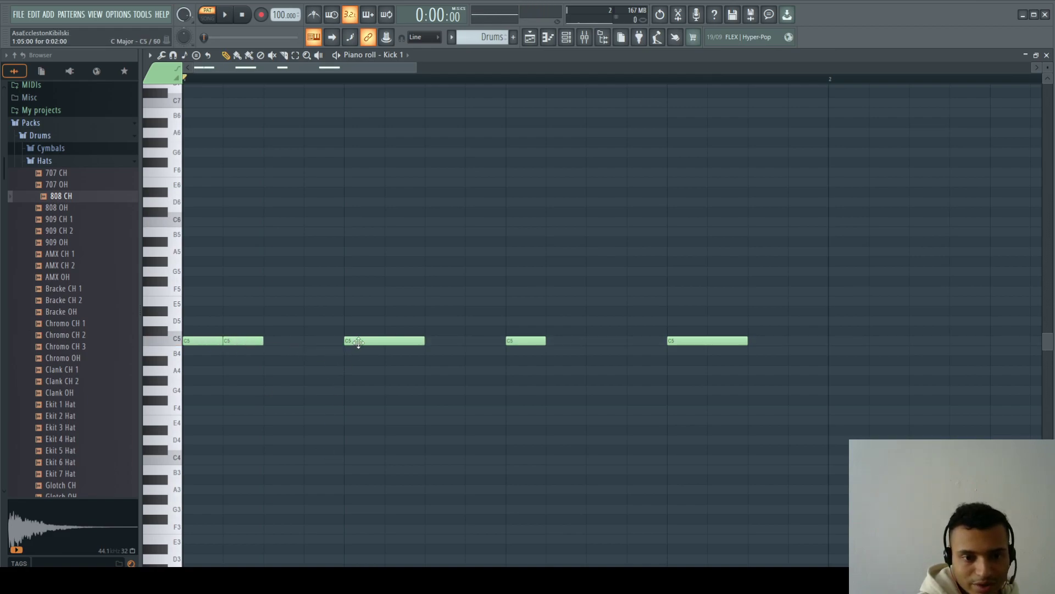
{"action": "left_click", "coordinate": [551, 341]}
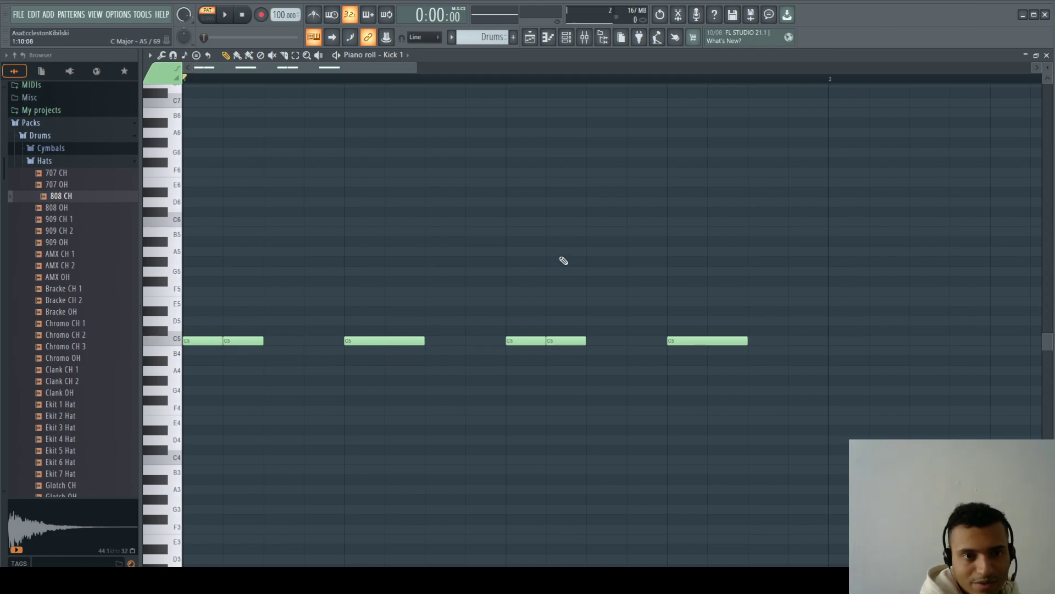
{"action": "key", "text": "space"}
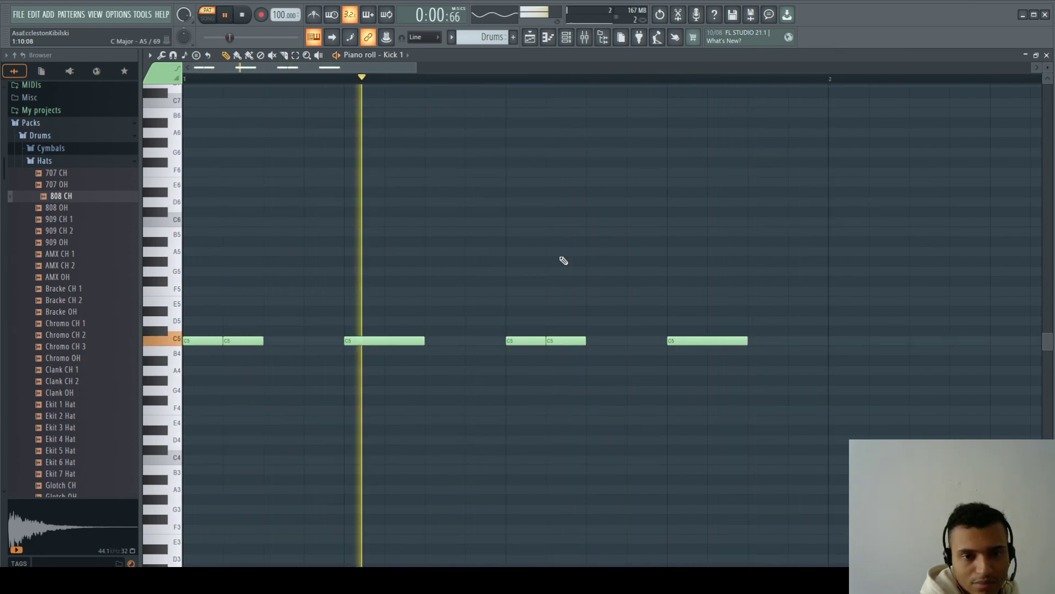
{"action": "key", "text": "space"}
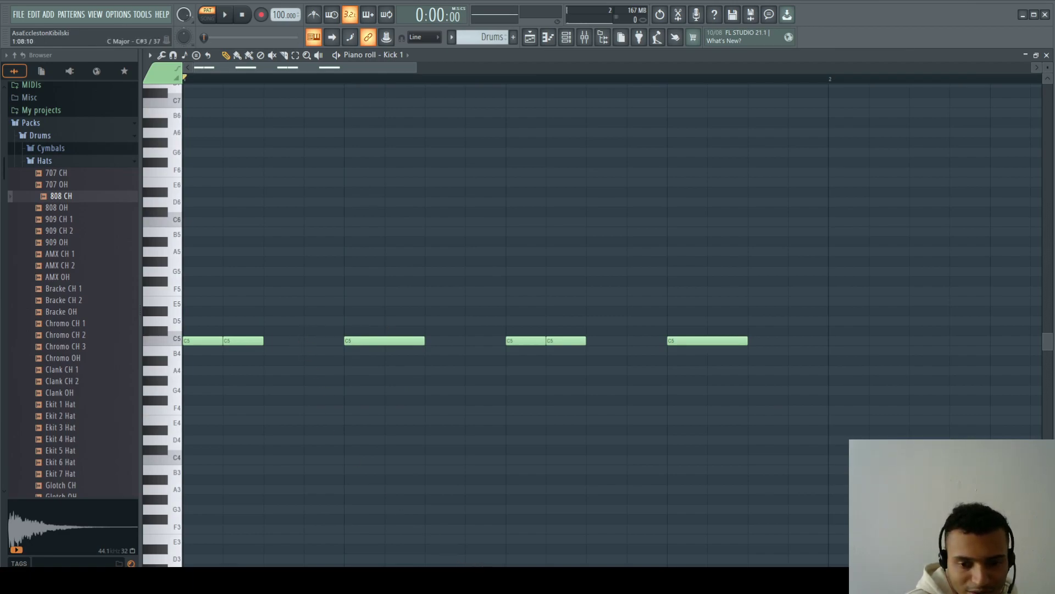
Open the velocity lane beneath the kick notes.
{"action": "left_click_drag", "start_coordinate": [484, 563], "coordinate": [511, 566]}
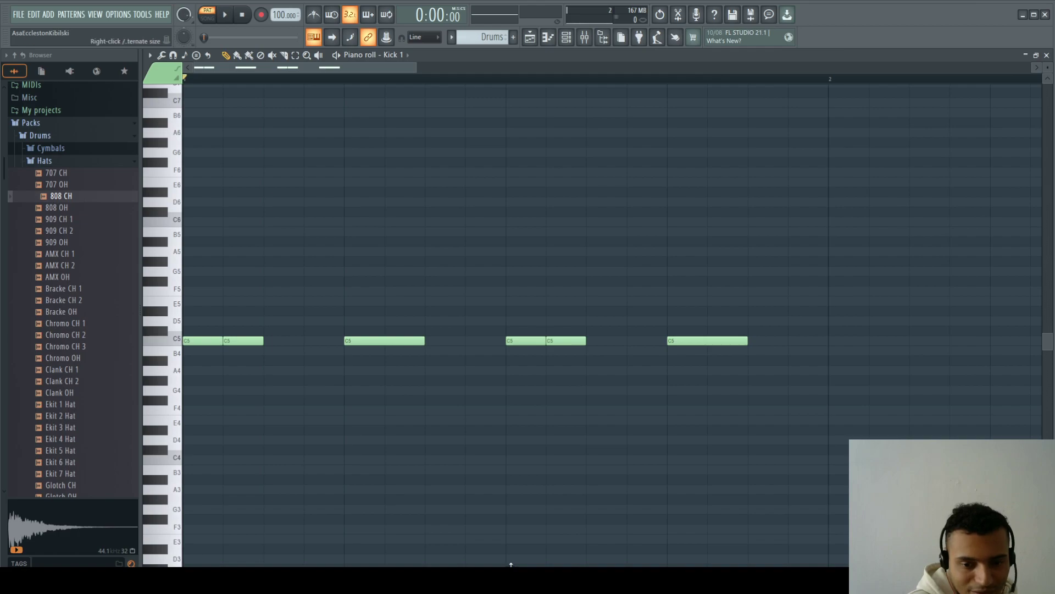
{"action": "left_click_drag", "start_coordinate": [511, 564], "coordinate": [509, 557]}
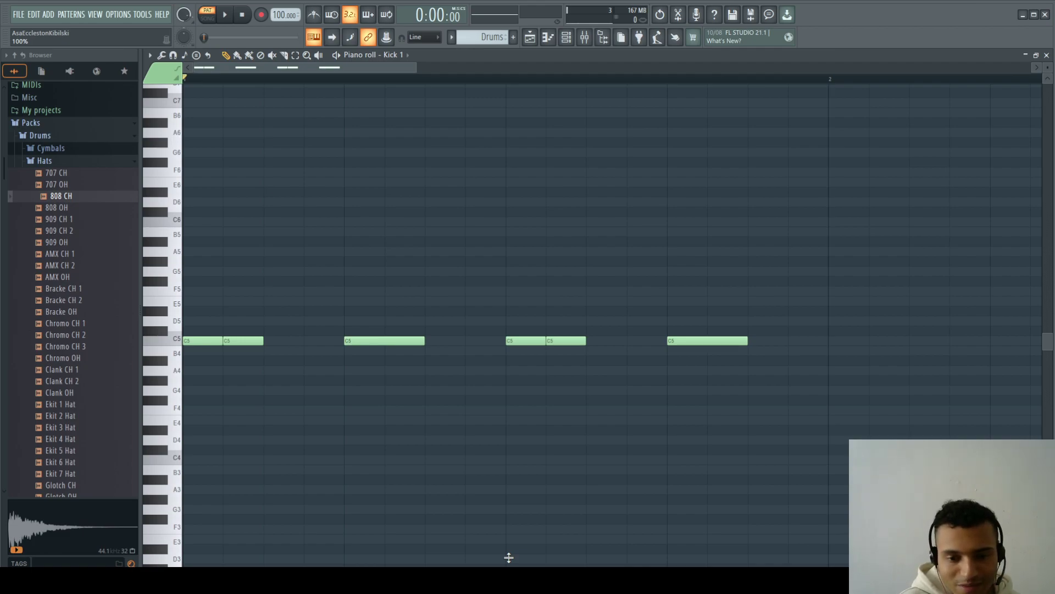
{"action": "left_click_drag", "start_coordinate": [508, 558], "coordinate": [513, 435]}
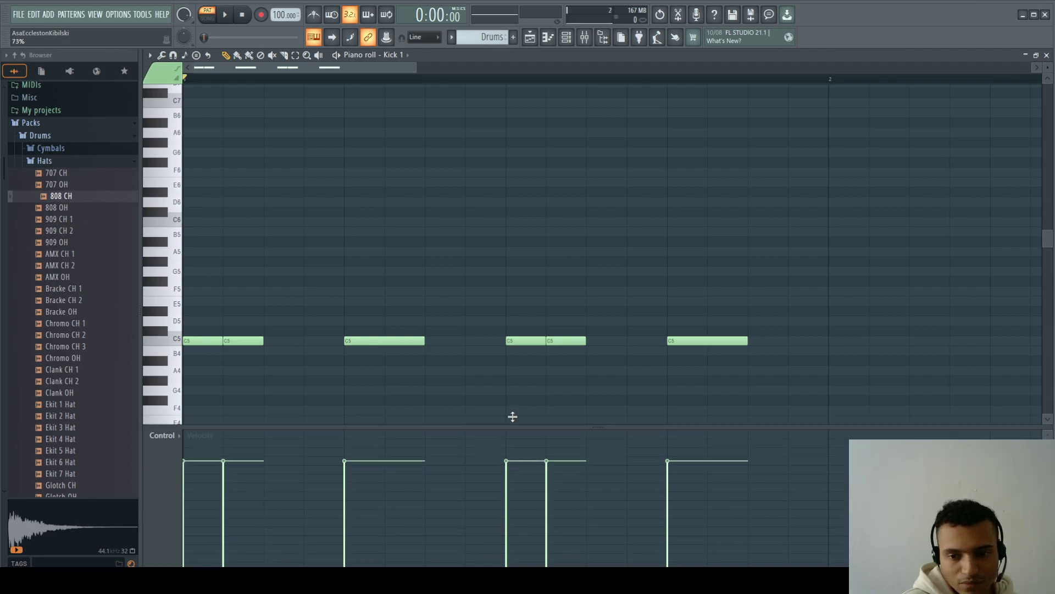
Enlarge the velocity lane and push the first two kick velocities to maximum, then preview.
{"action": "left_click_drag", "start_coordinate": [512, 417], "coordinate": [514, 384]}
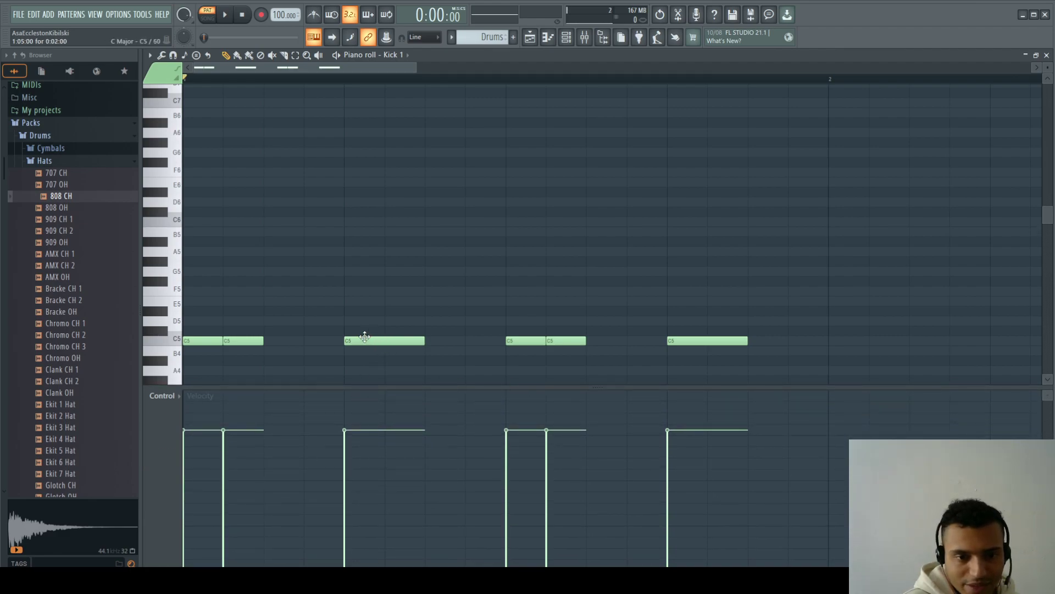
{"action": "left_click_drag", "start_coordinate": [198, 428], "coordinate": [192, 380]}
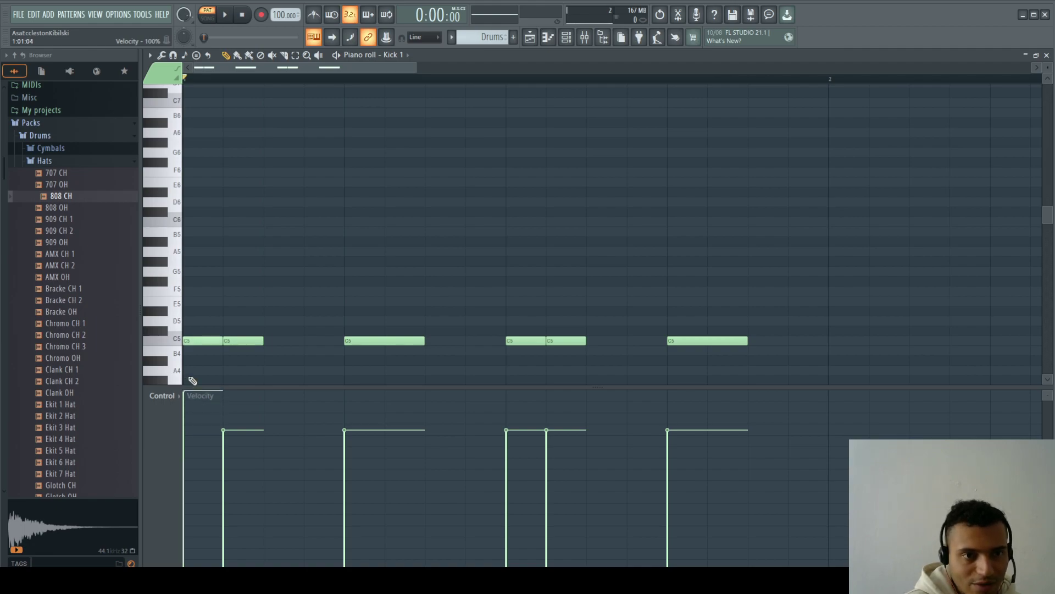
{"action": "mouse_move", "coordinate": [228, 427]}
{"action": "left_mouse_down"}
{"action": "mouse_move", "coordinate": [226, 393]}
{"action": "mouse_move", "coordinate": [237, 511]}
{"action": "mouse_move", "coordinate": [228, 362]}
{"action": "mouse_move", "coordinate": [226, 396]}
{"action": "left_mouse_up"}
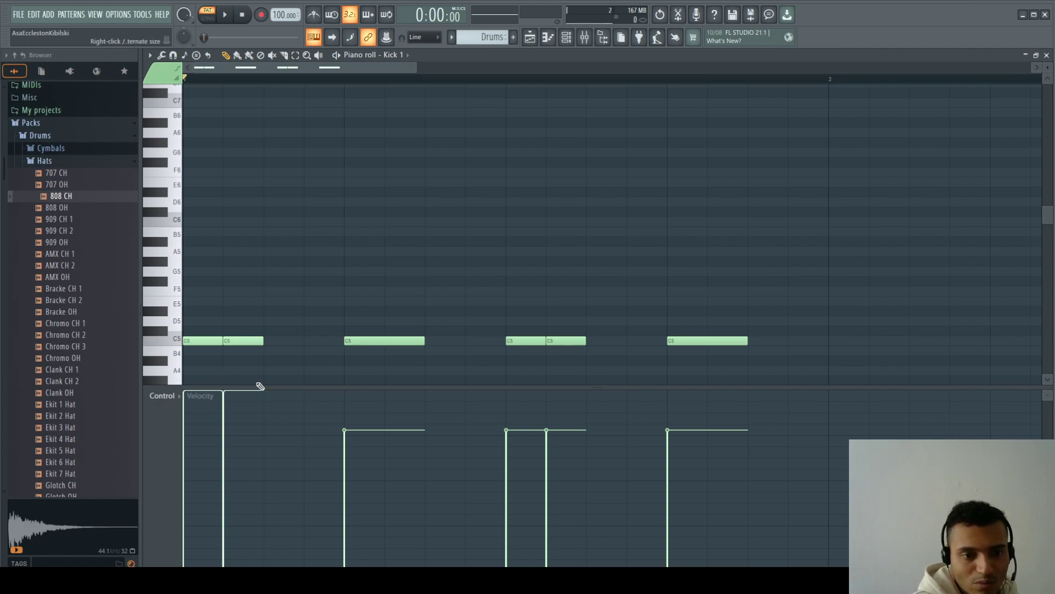
{"action": "key", "text": "space"}
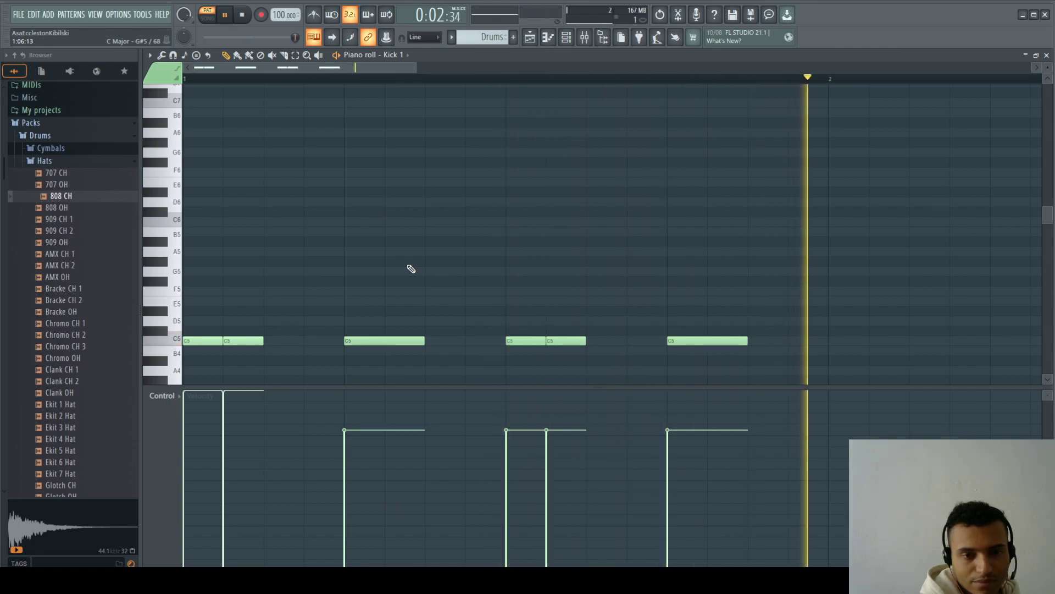
{"action": "key", "text": "space"}
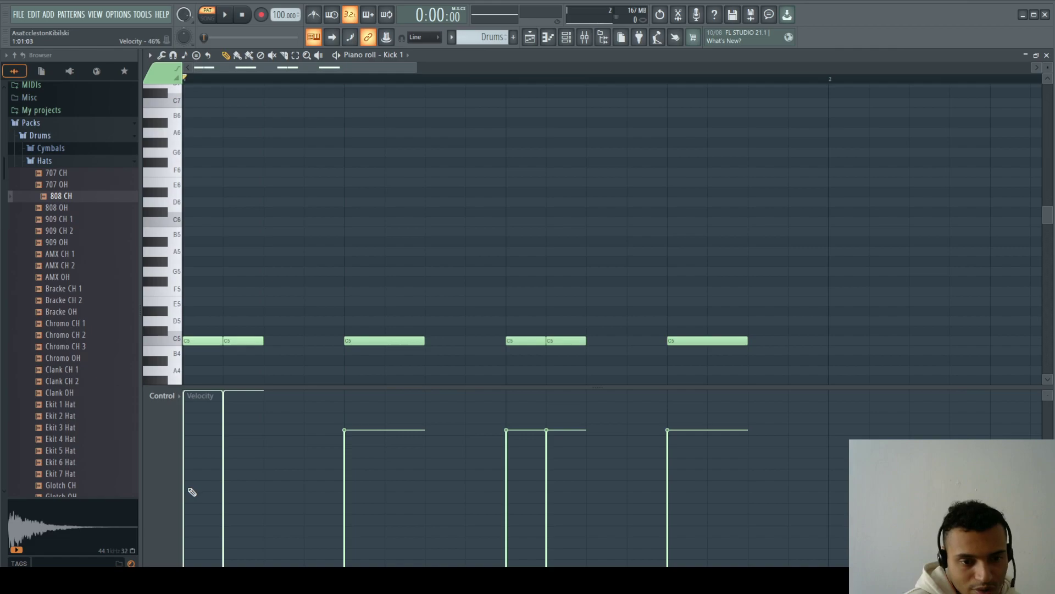
Drop the first two kick velocities to about 45% and preview the pattern.
{"action": "left_click_drag", "start_coordinate": [189, 490], "coordinate": [249, 483]}
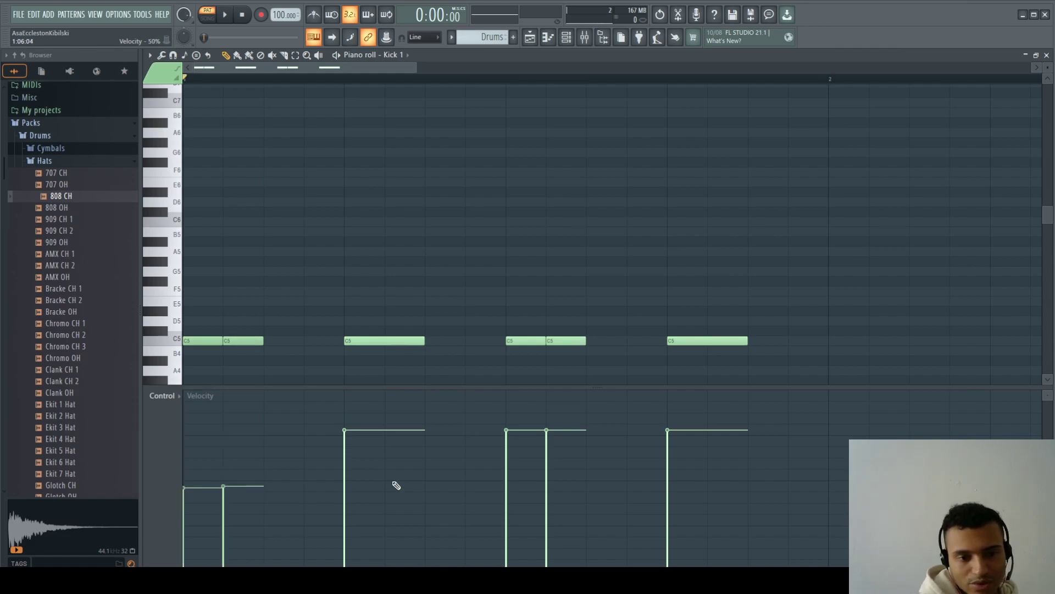
{"action": "key", "text": "space"}
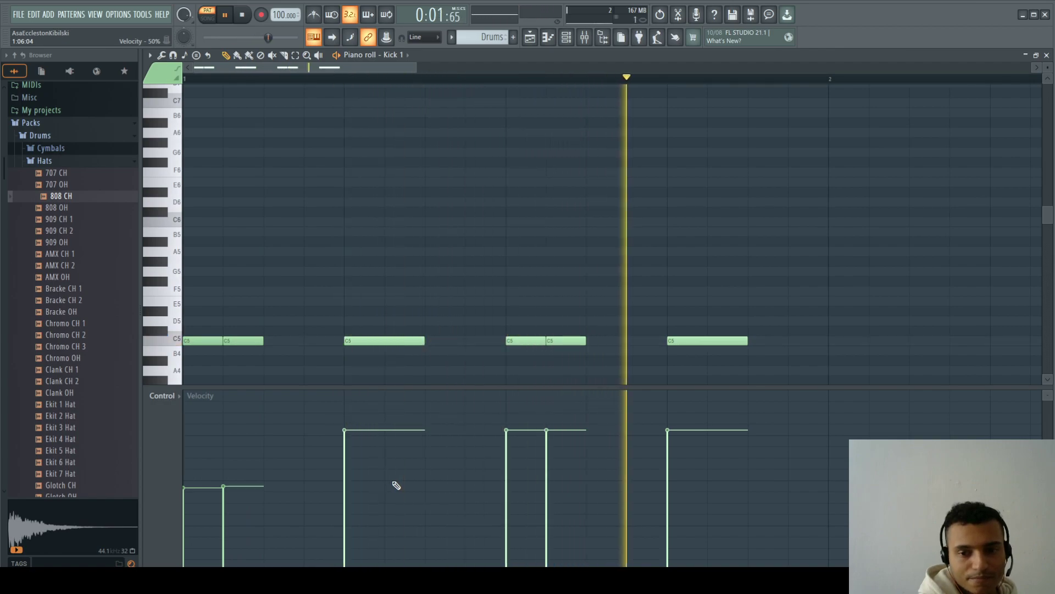
{"action": "key", "text": "space"}
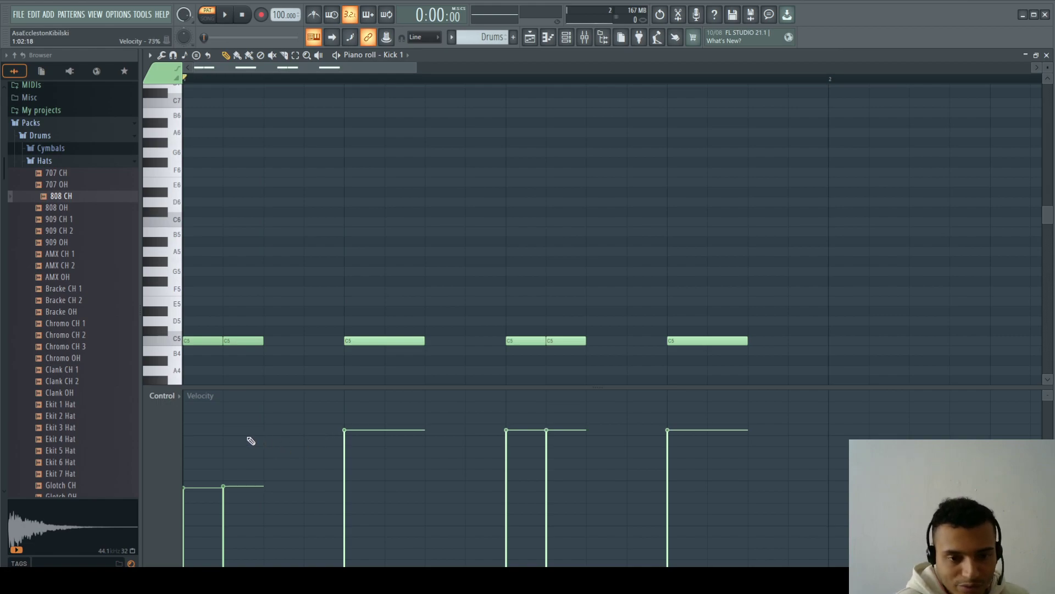
Raise the first two kick velocities, level the third to match, and hide the velocity lane.
{"action": "mouse_move", "coordinate": [251, 440]}
{"action": "left_mouse_down"}
{"action": "mouse_move", "coordinate": [180, 435]}
{"action": "mouse_move", "coordinate": [223, 433]}
{"action": "left_mouse_up"}
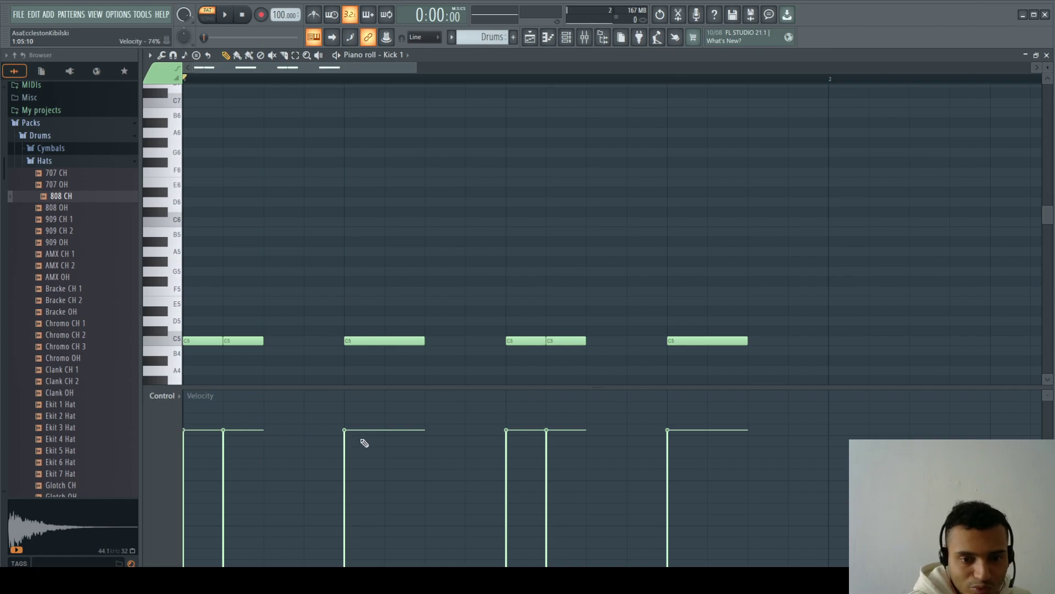
{"action": "left_click_drag", "start_coordinate": [365, 443], "coordinate": [365, 472]}
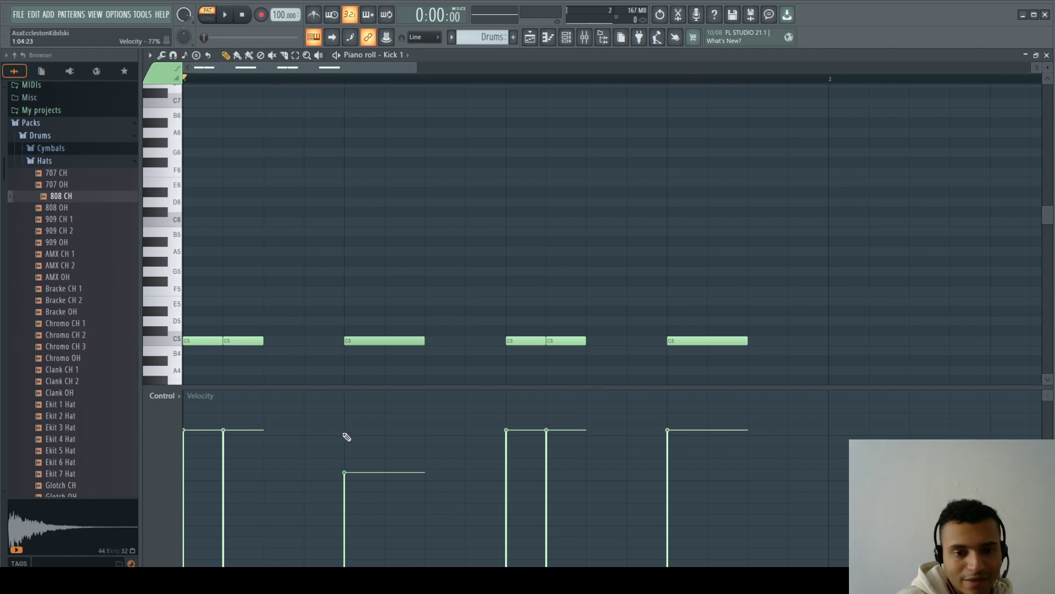
{"action": "left_click_drag", "start_coordinate": [347, 436], "coordinate": [347, 430]}
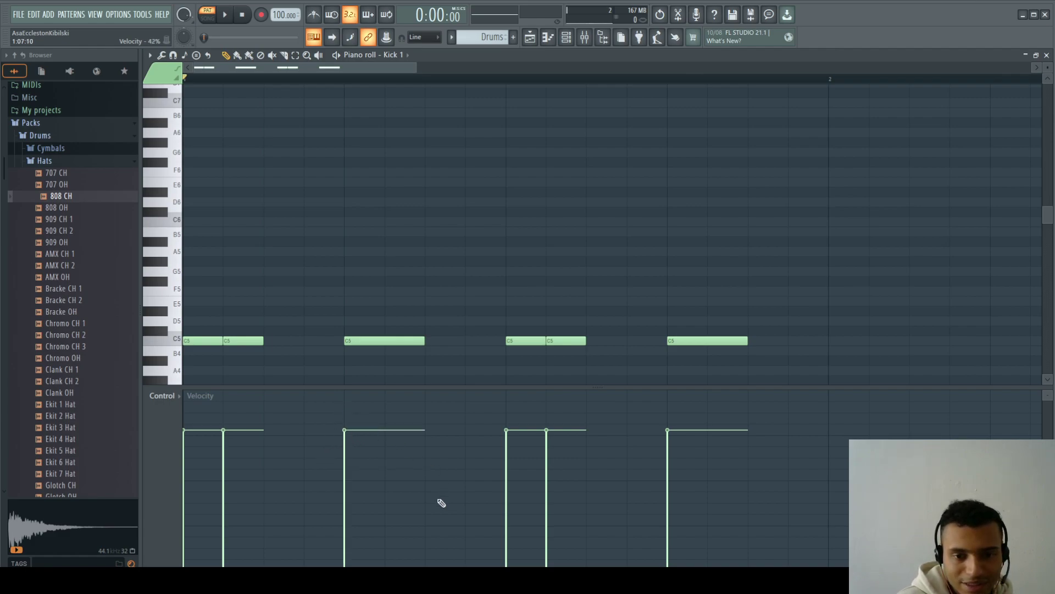
{"action": "left_click", "coordinate": [369, 484]}
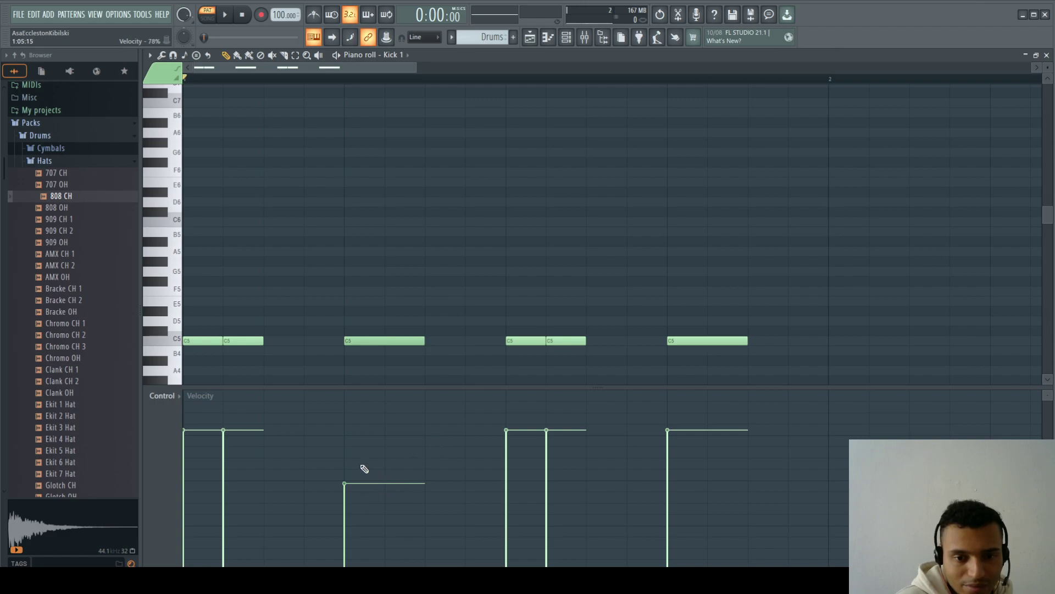
{"action": "left_click_drag", "start_coordinate": [364, 469], "coordinate": [342, 495]}
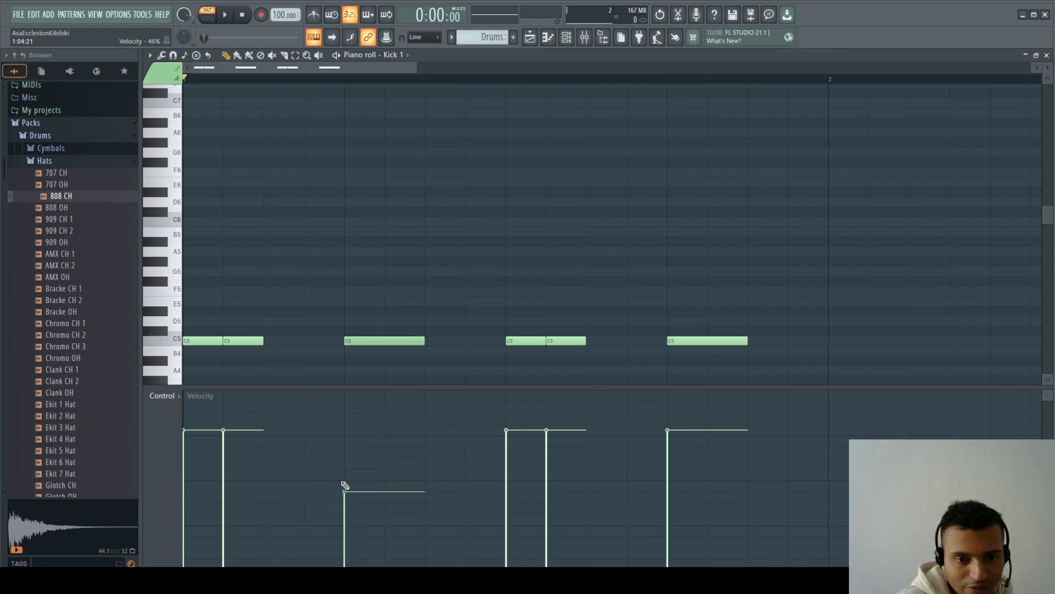
{"action": "left_click", "coordinate": [346, 430]}
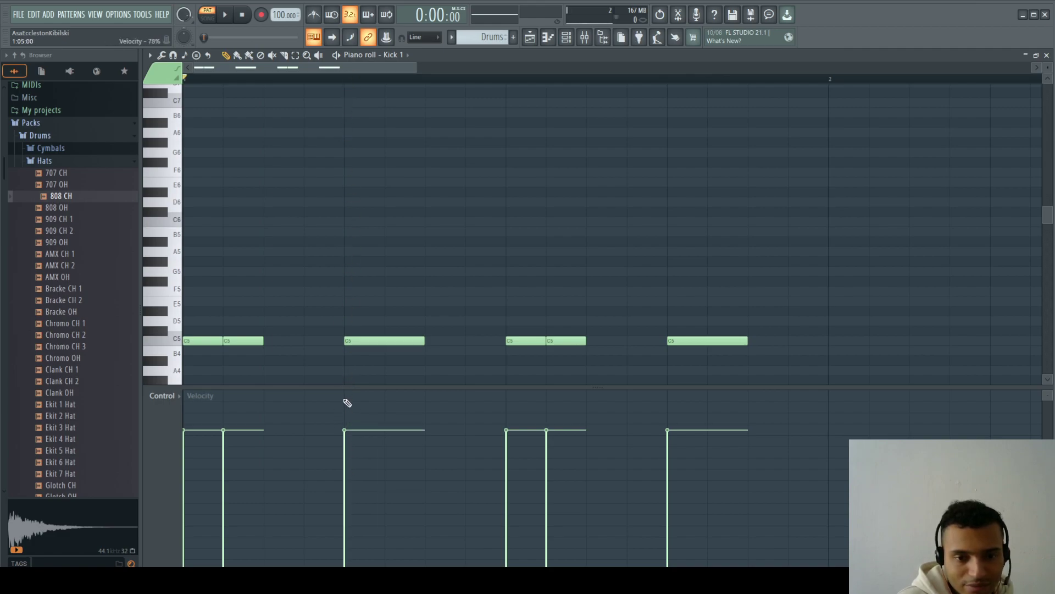
{"action": "left_click_drag", "start_coordinate": [348, 429], "coordinate": [346, 468]}
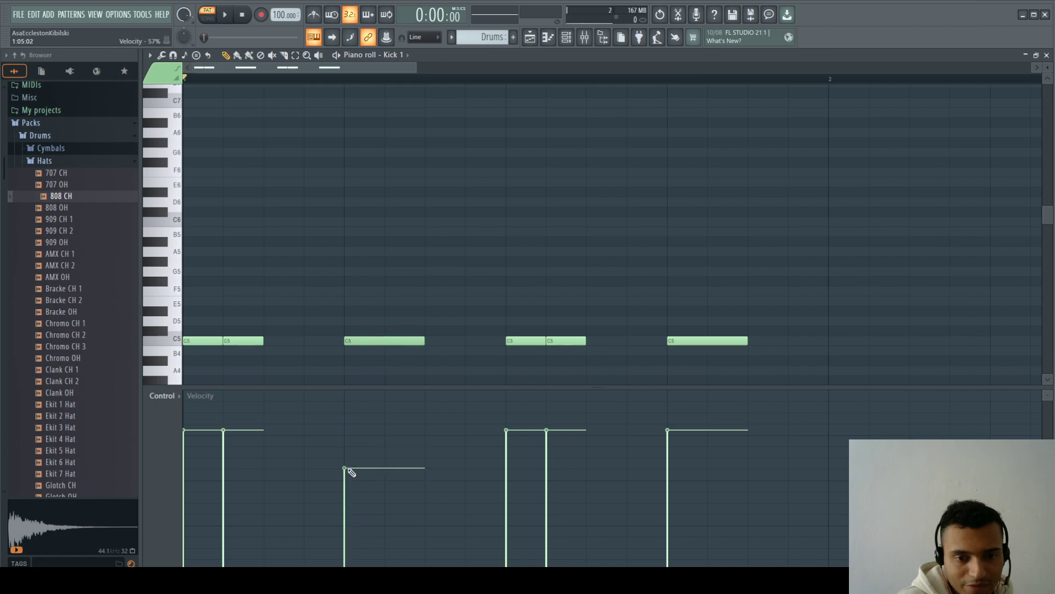
{"action": "key", "text": "ctrl+z"}
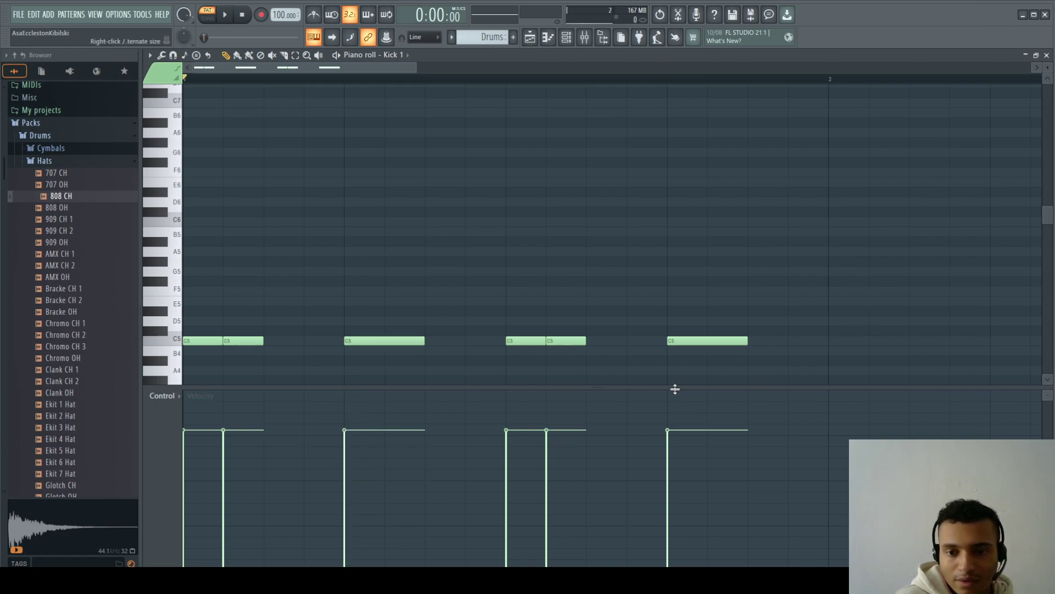
{"action": "left_click_drag", "start_coordinate": [676, 388], "coordinate": [685, 556]}
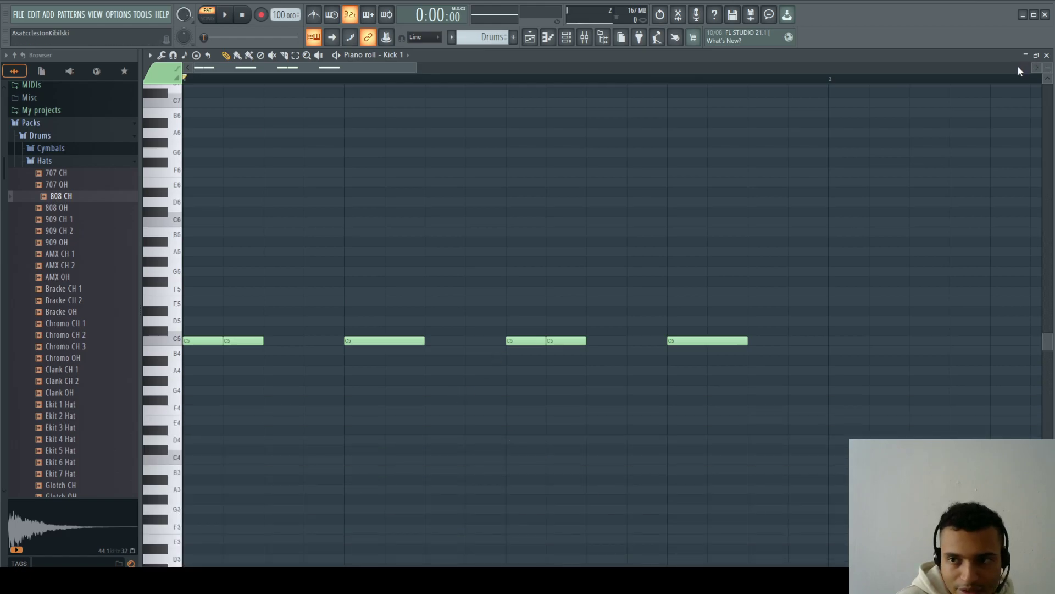
In Rim 1's piano roll, place C5 rim notes on beats 2 and 4 and just before bar 2.
{"action": "left_click", "coordinate": [1047, 56]}
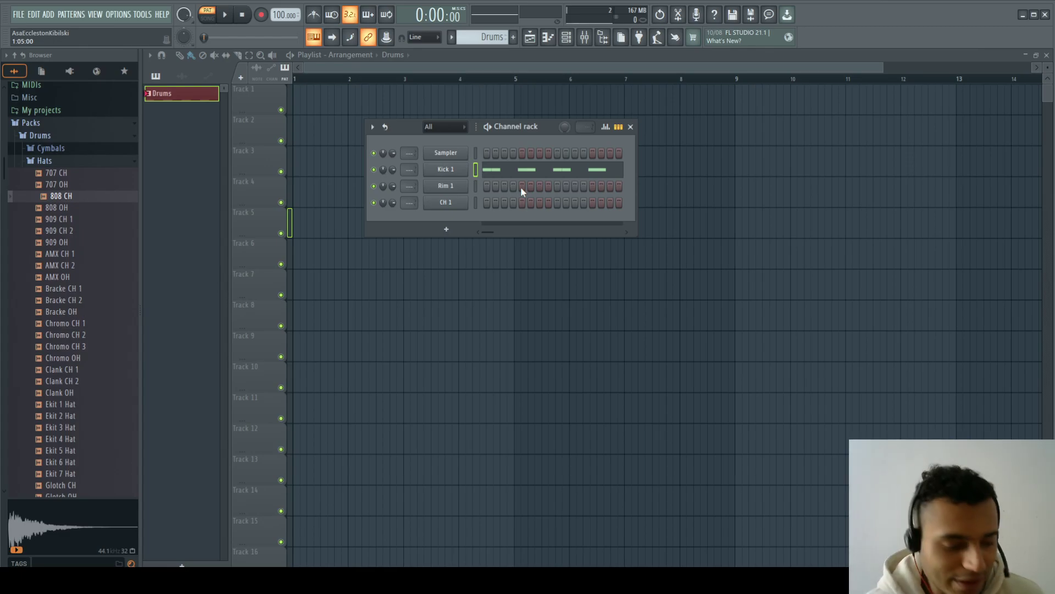
{"action": "right_click", "coordinate": [449, 192]}
{"action": "left_click", "coordinate": [488, 187]}
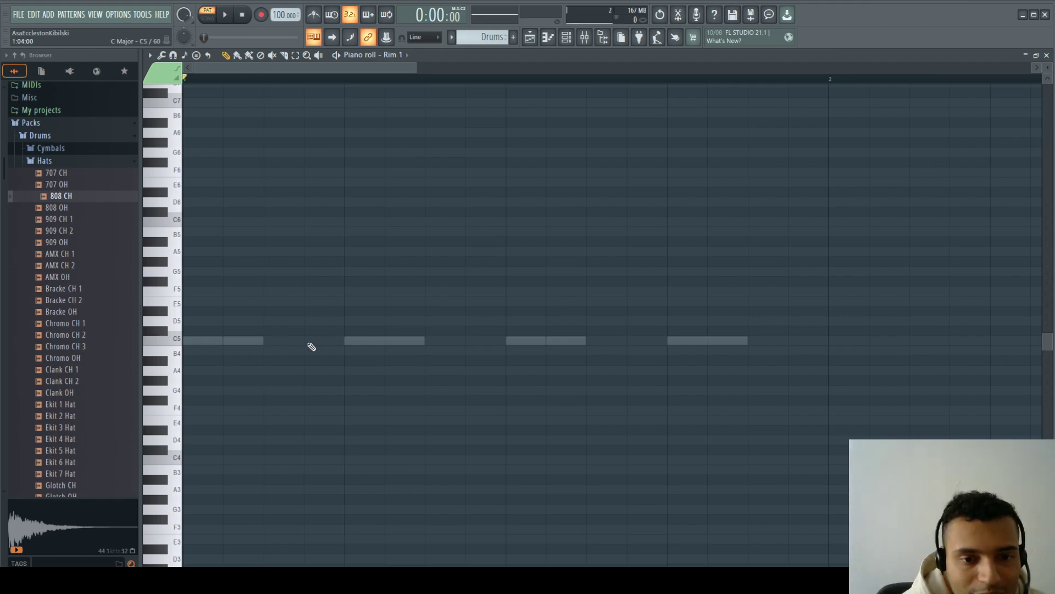
{"action": "left_click", "coordinate": [346, 341]}
{"action": "left_click", "coordinate": [671, 341]}
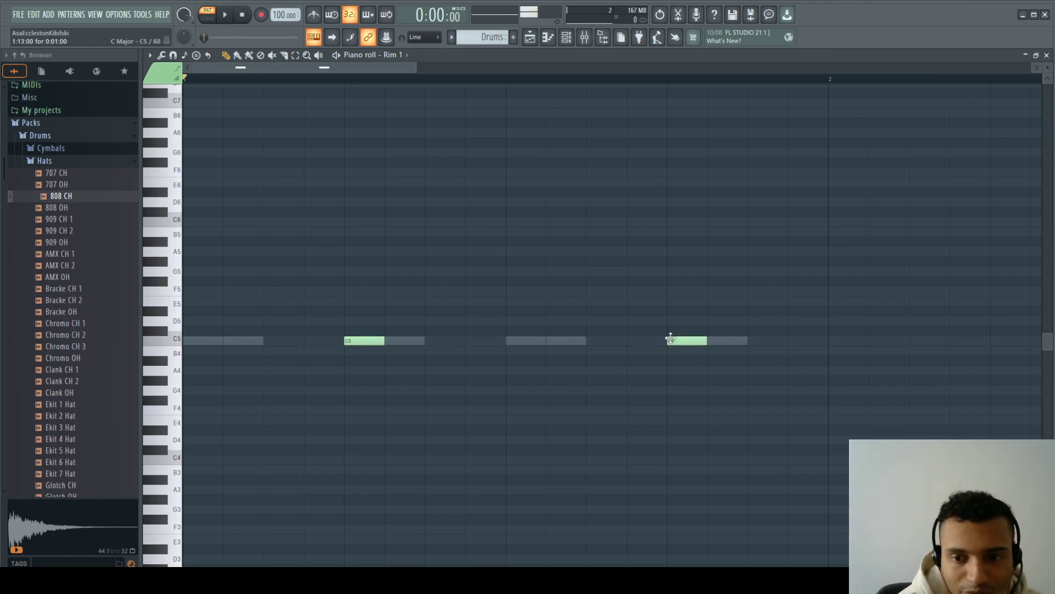
{"action": "left_click", "coordinate": [793, 342]}
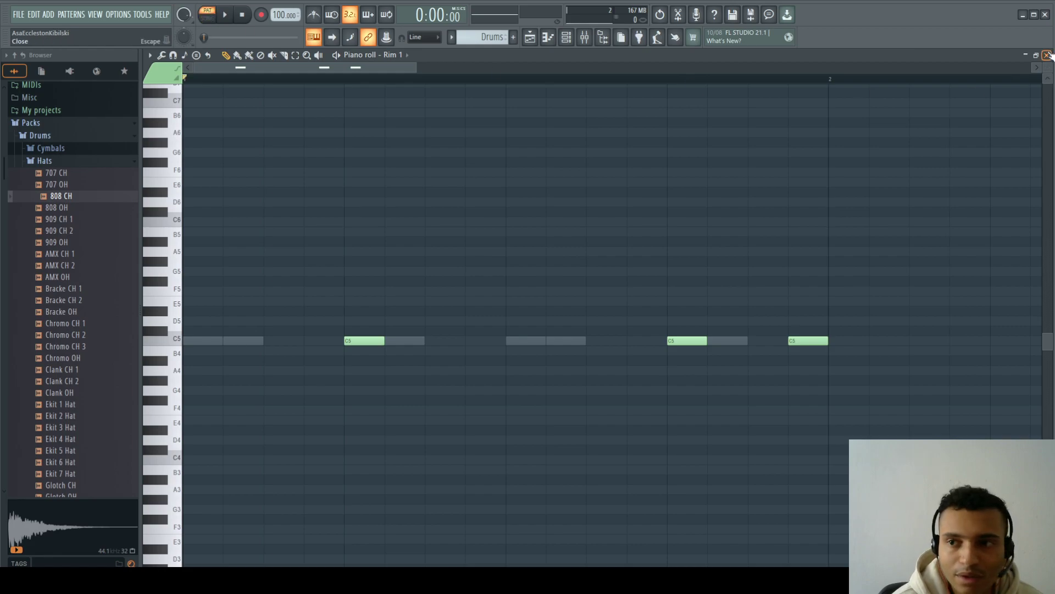
Reopen Rim 1's notes from the Channel rack and play the pattern to check the rim hits.
{"action": "key", "text": "Escape"}
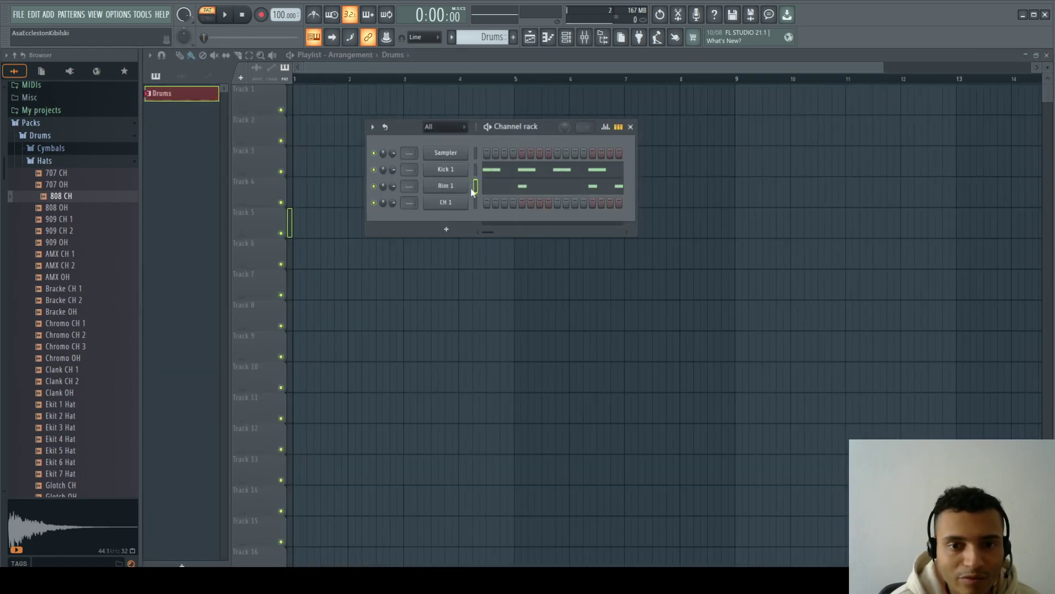
{"action": "key", "text": "F6"}
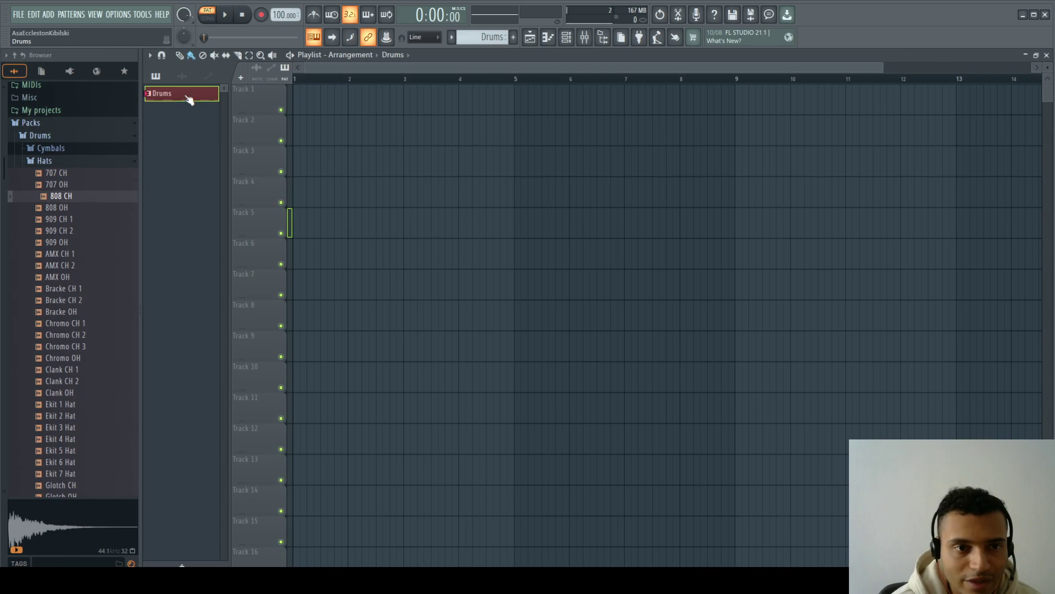
{"action": "left_click", "coordinate": [568, 44]}
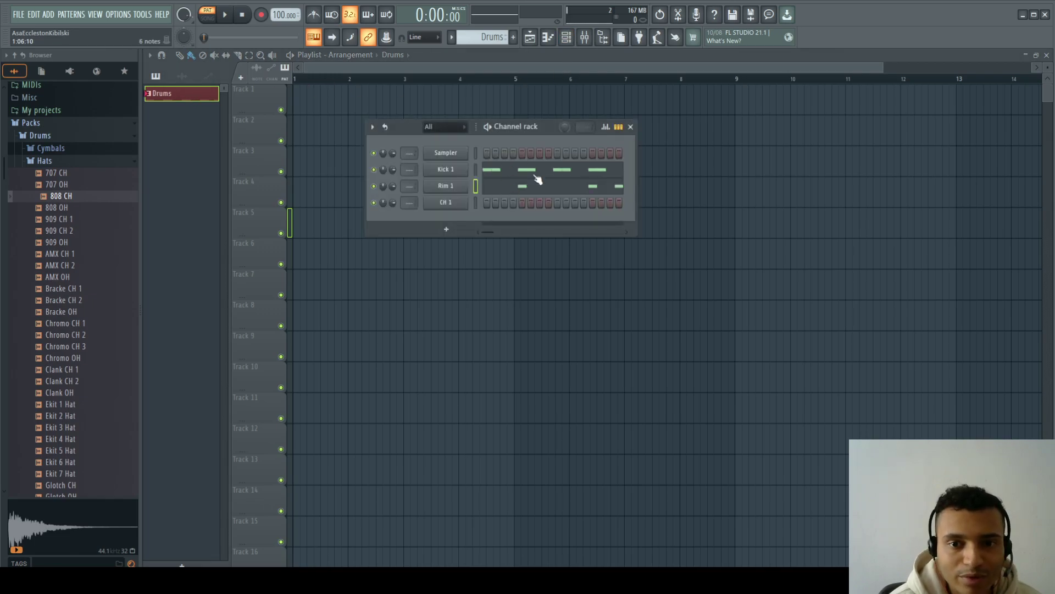
{"action": "left_click_drag", "start_coordinate": [541, 128], "coordinate": [526, 133]}
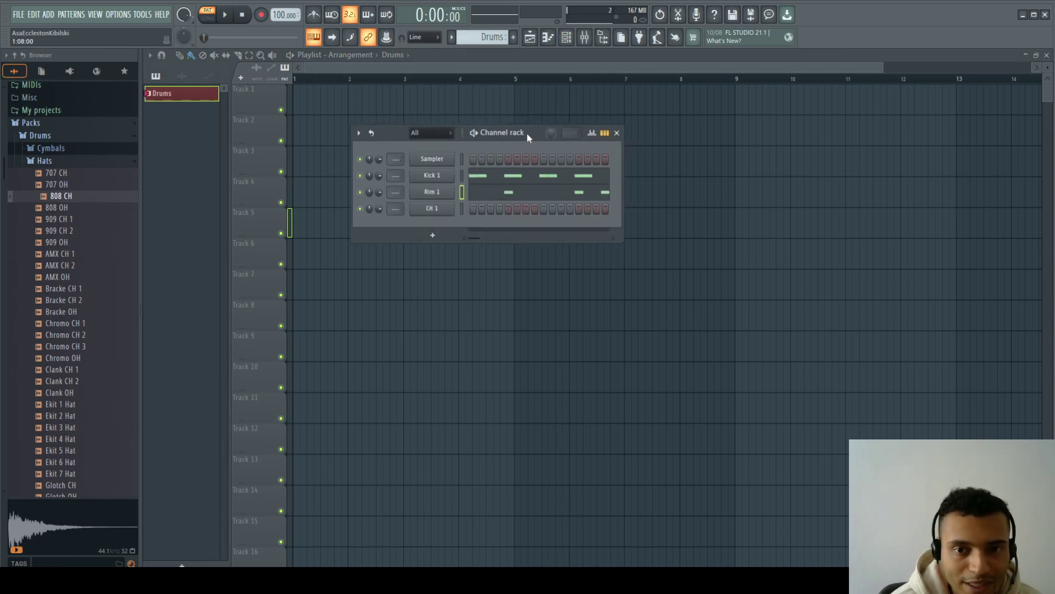
{"action": "left_click", "coordinate": [506, 193]}
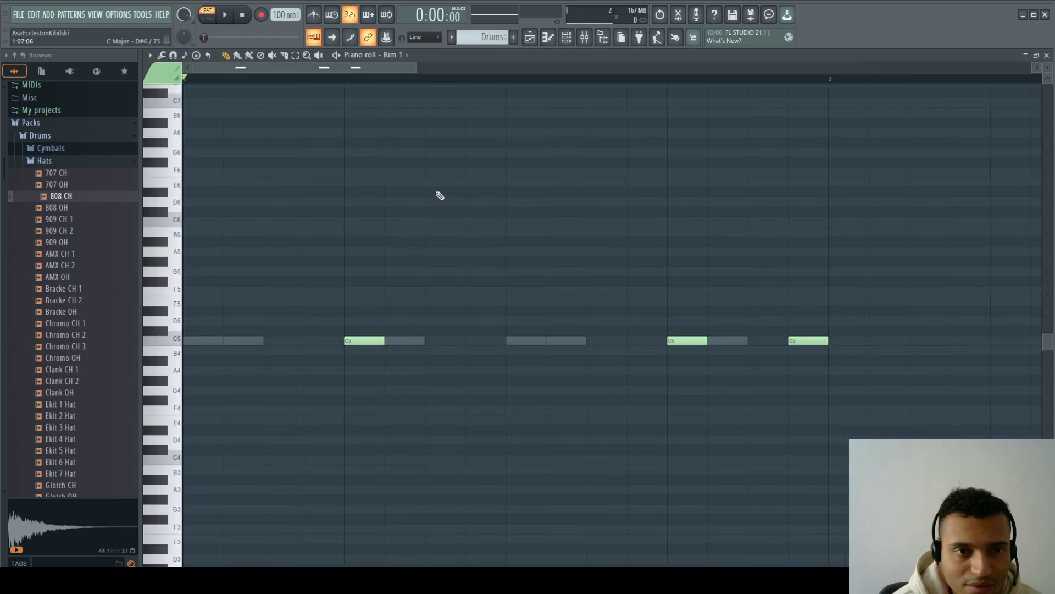
{"action": "key", "text": "space"}
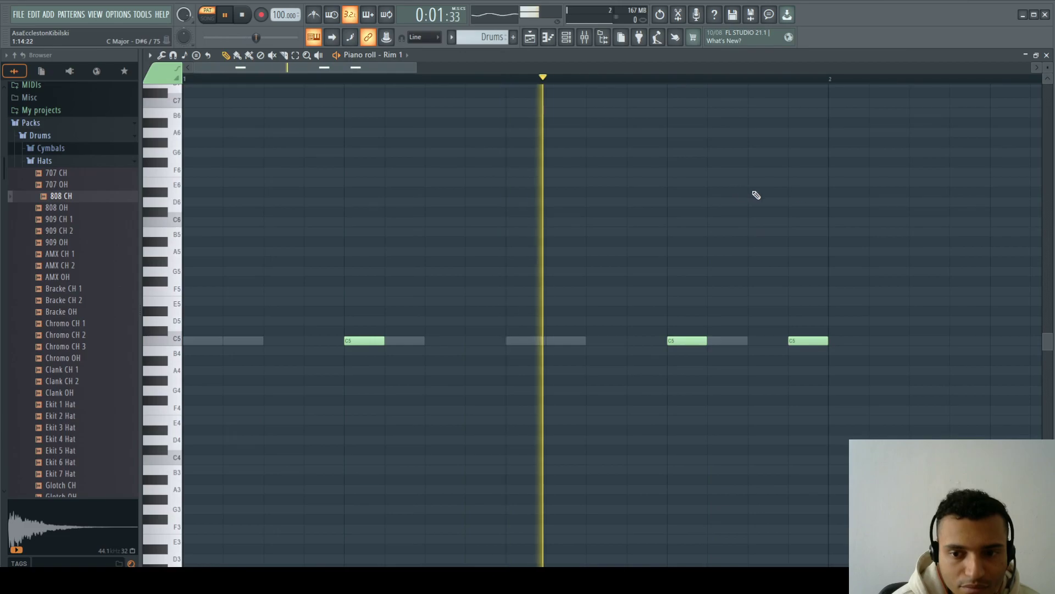
{"action": "key", "text": "space"}
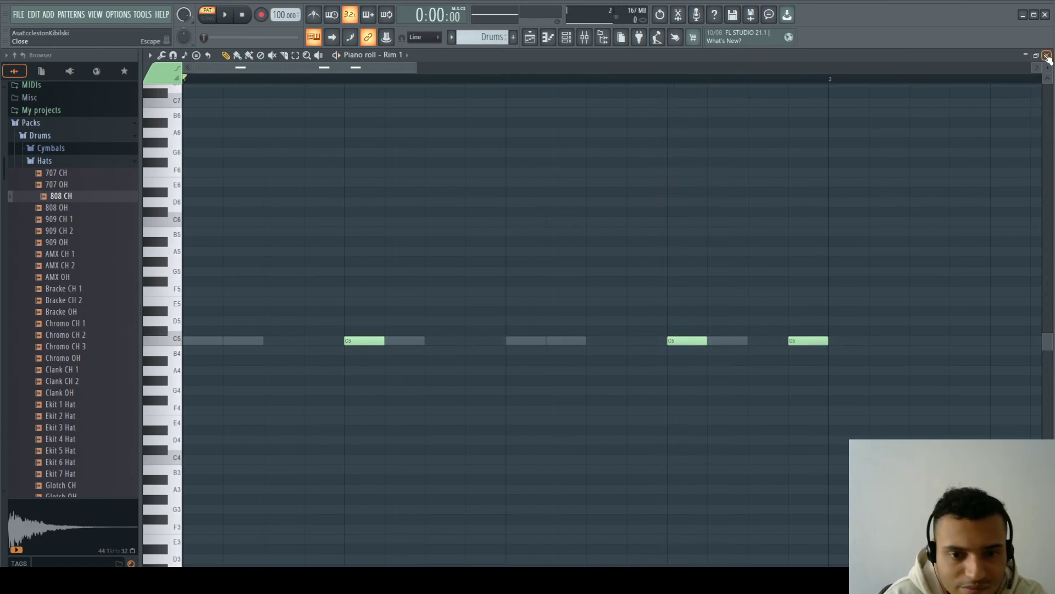
{"action": "left_click", "coordinate": [1047, 56]}
Draw four off-beat C5 hat notes in CH 1's piano roll.
{"action": "right_click", "coordinate": [439, 211]}
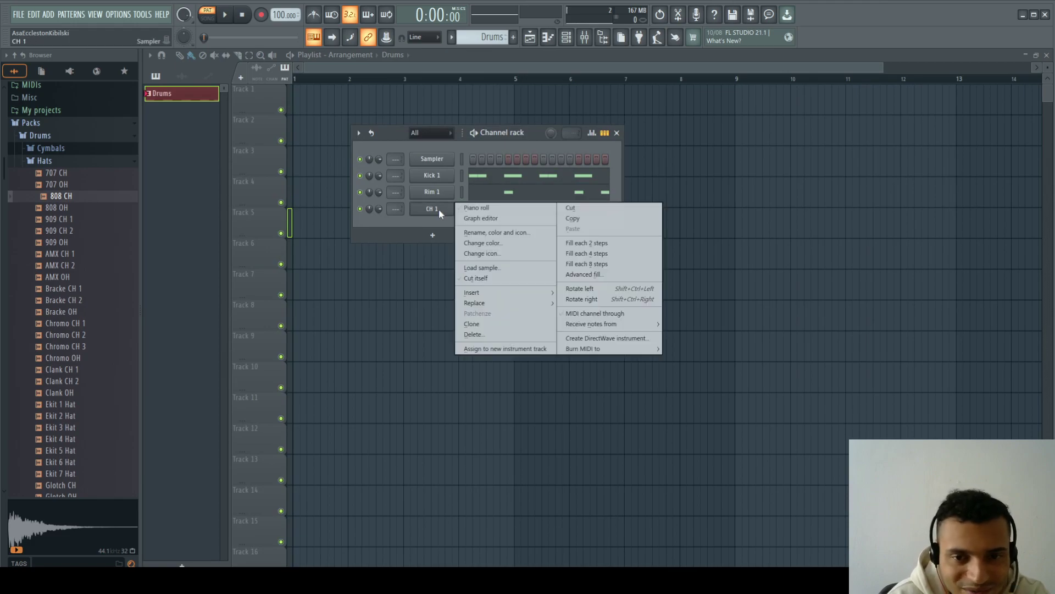
{"action": "left_click", "coordinate": [487, 208]}
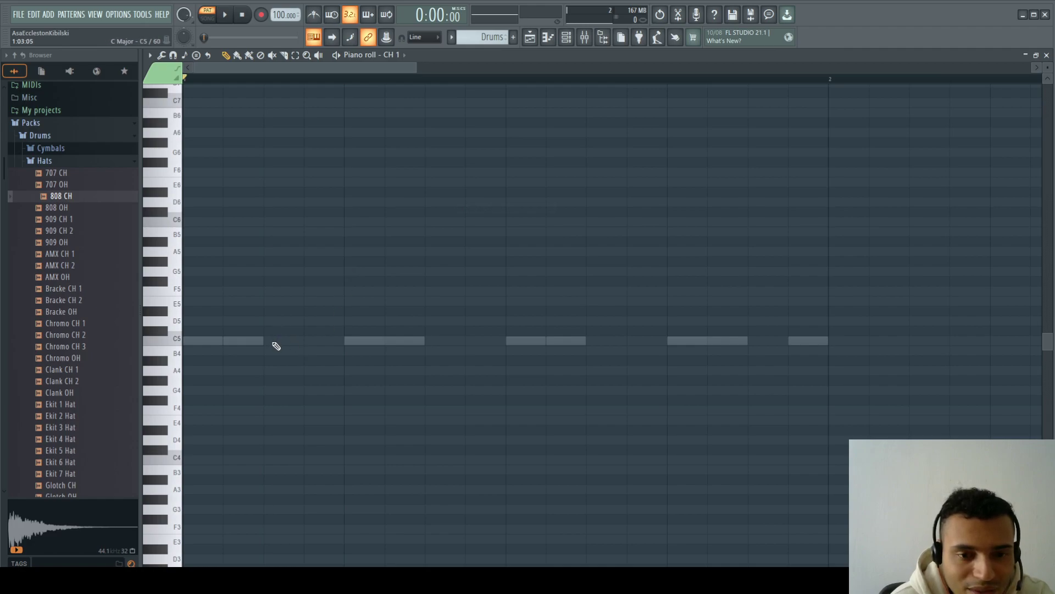
{"action": "left_click", "coordinate": [271, 342]}
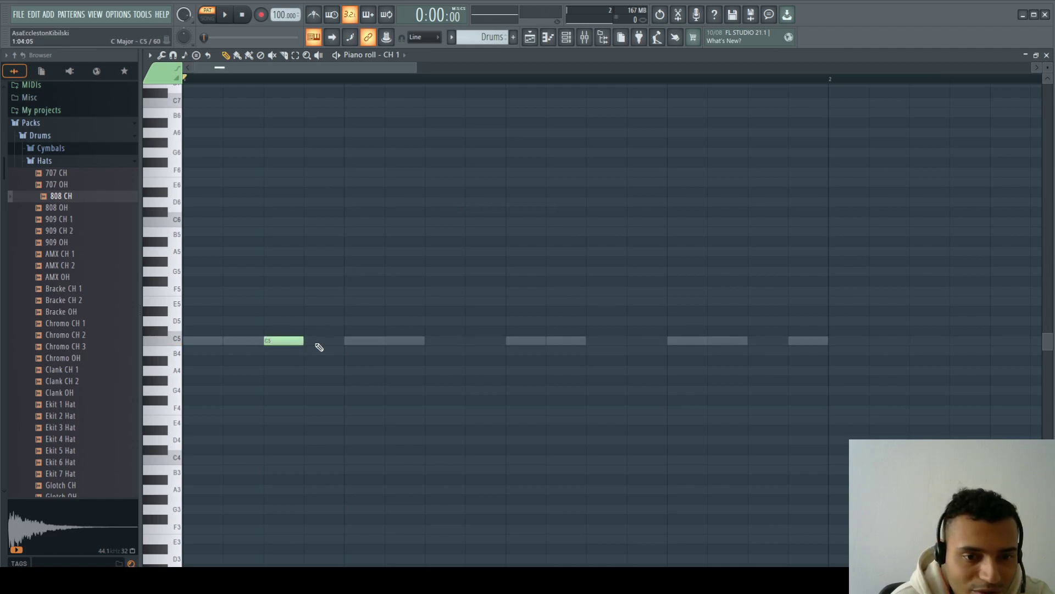
{"action": "left_click", "coordinate": [436, 343]}
{"action": "left_click", "coordinate": [596, 342]}
{"action": "left_click", "coordinate": [750, 342]}
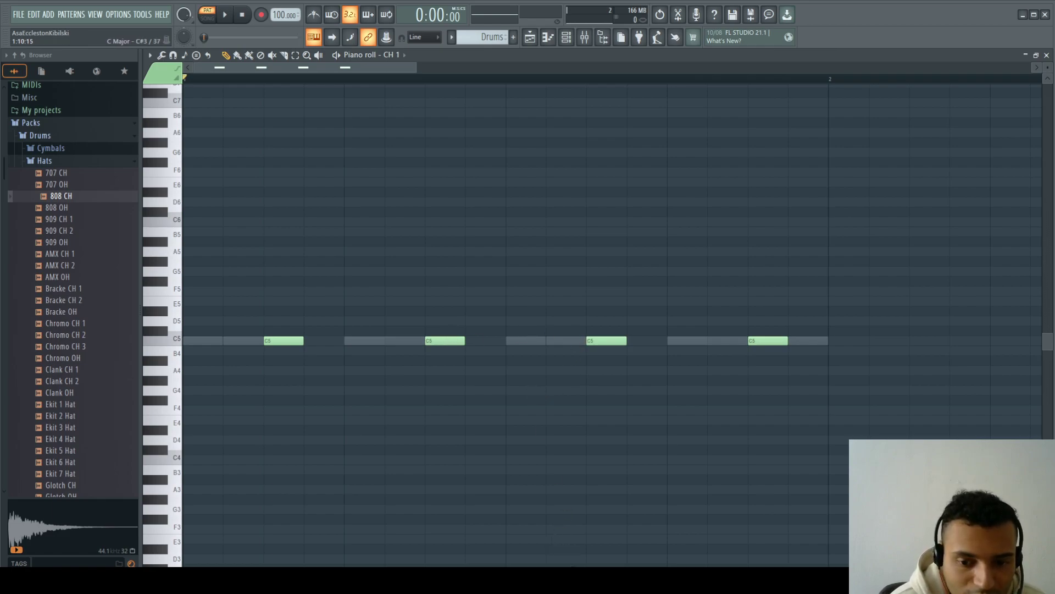
Lower the first and third hat notes to about 65% velocity.
{"action": "left_click_drag", "start_coordinate": [597, 565], "coordinate": [585, 388]}
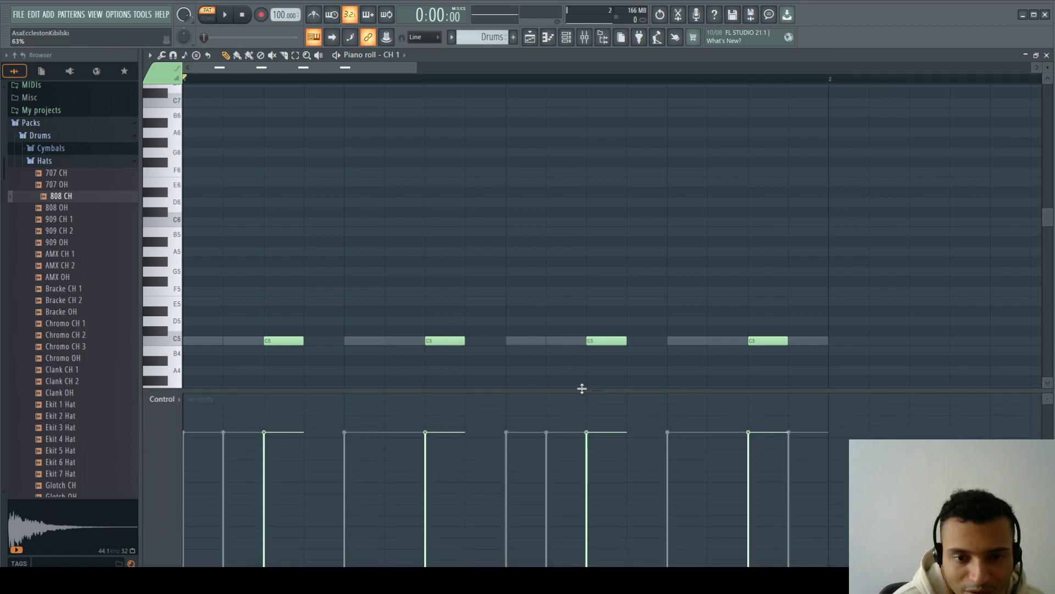
{"action": "left_click", "coordinate": [298, 458]}
{"action": "left_click", "coordinate": [603, 454]}
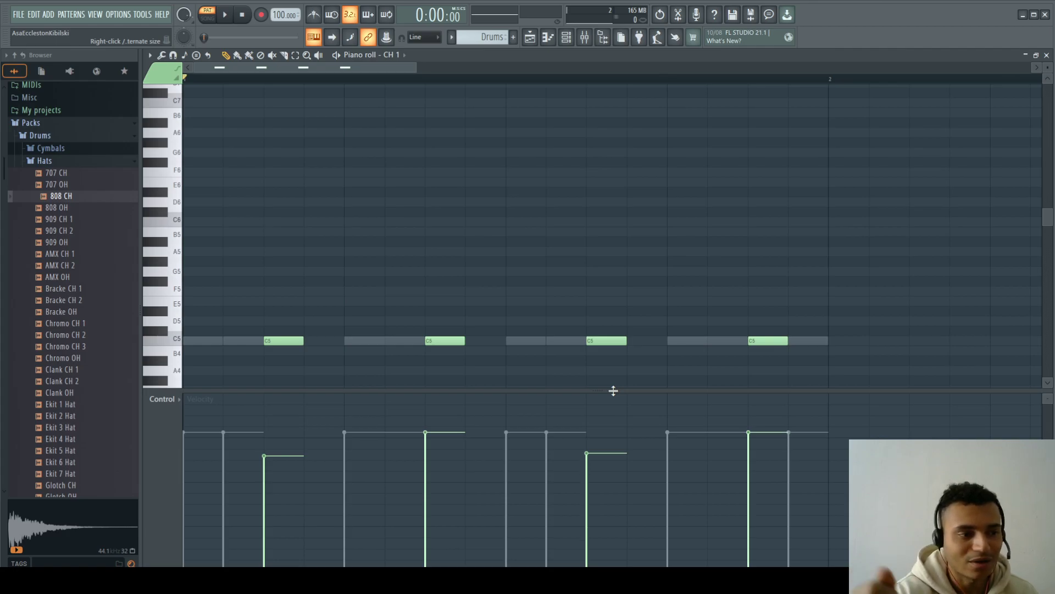
Play the finished drum pattern with kick, rim and hat together.
{"action": "left_click", "coordinate": [1047, 55]}
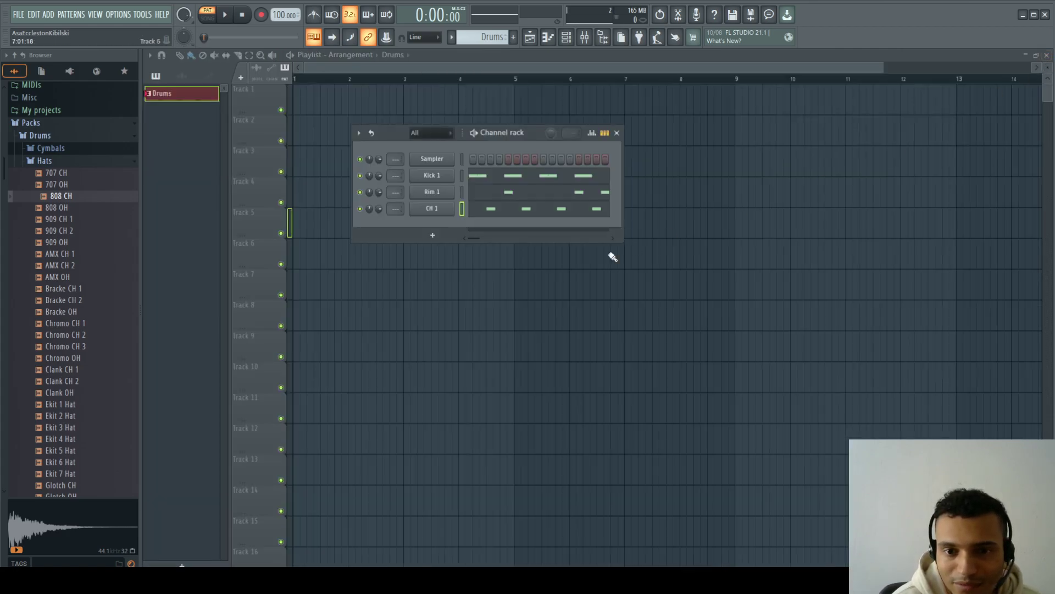
{"action": "key", "text": "space"}
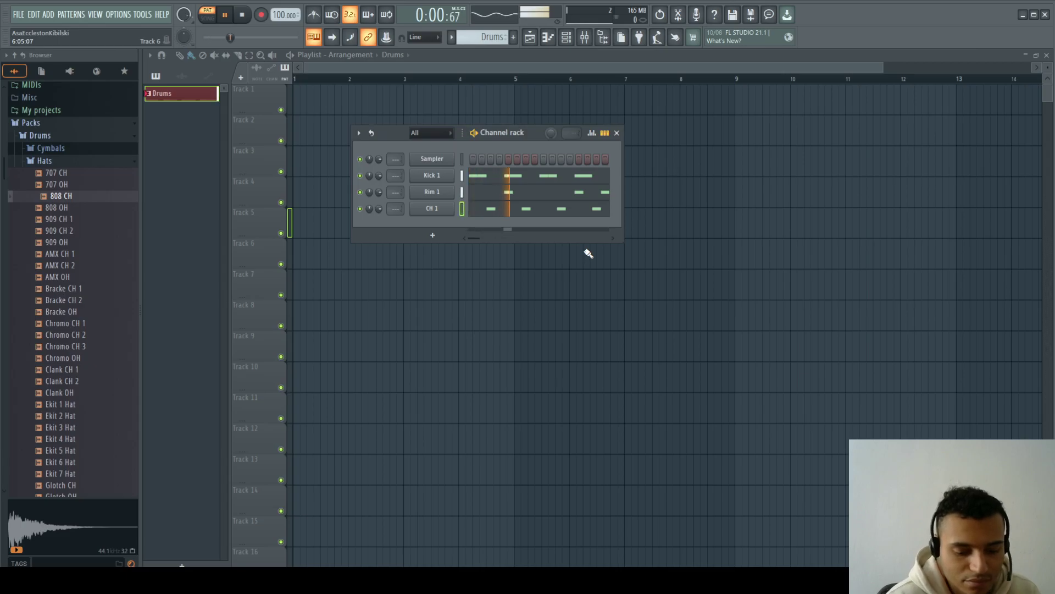
{"action": "key", "text": "space"}
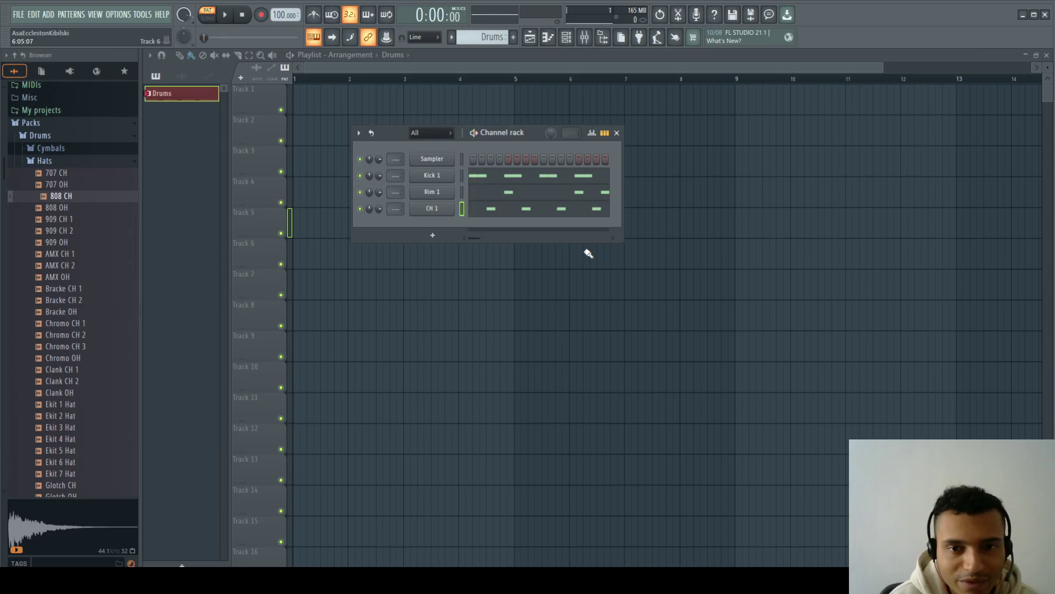
Select the Drums pattern and paint one clip at bar 1 on Track 6.
{"action": "left_click", "coordinate": [183, 94]}
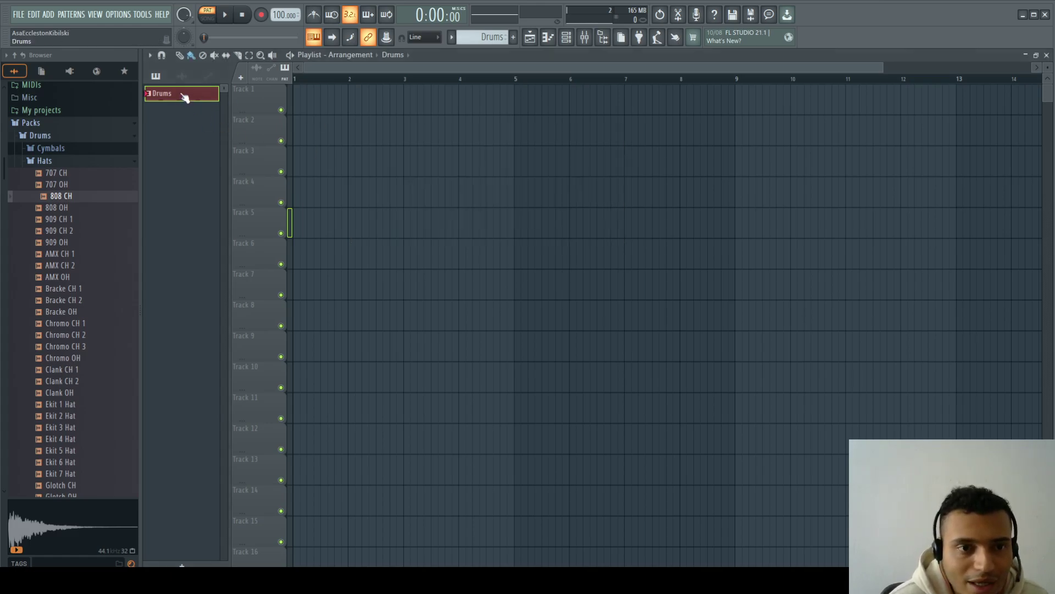
{"action": "left_click_drag", "start_coordinate": [297, 264], "coordinate": [401, 264]}
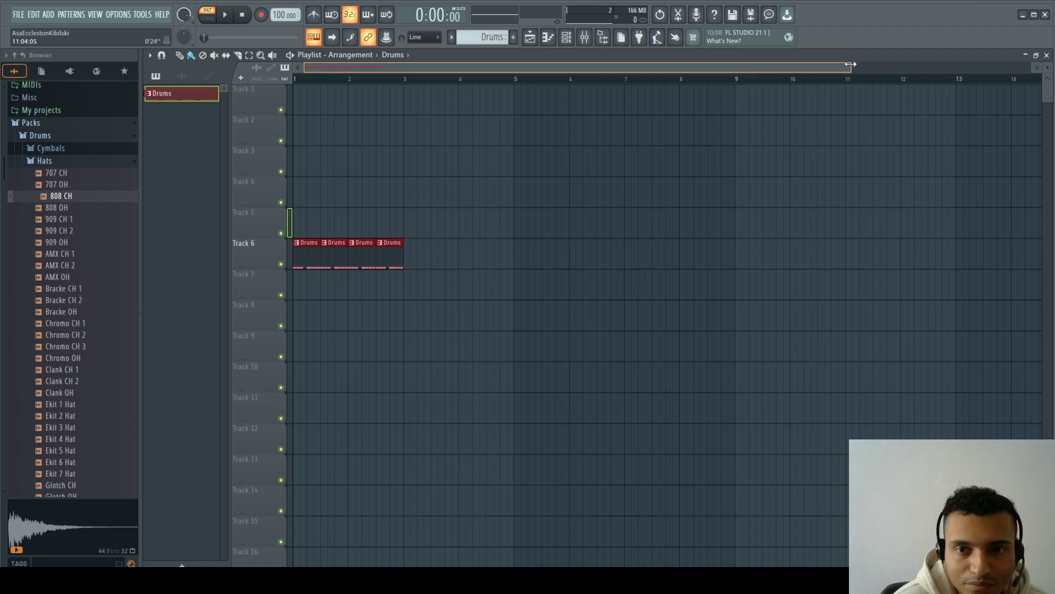
{"action": "mouse_move", "coordinate": [882, 67]}
{"action": "left_mouse_down"}
{"action": "mouse_move", "coordinate": [480, 80]}
{"action": "mouse_move", "coordinate": [532, 77]}
{"action": "left_mouse_up"}
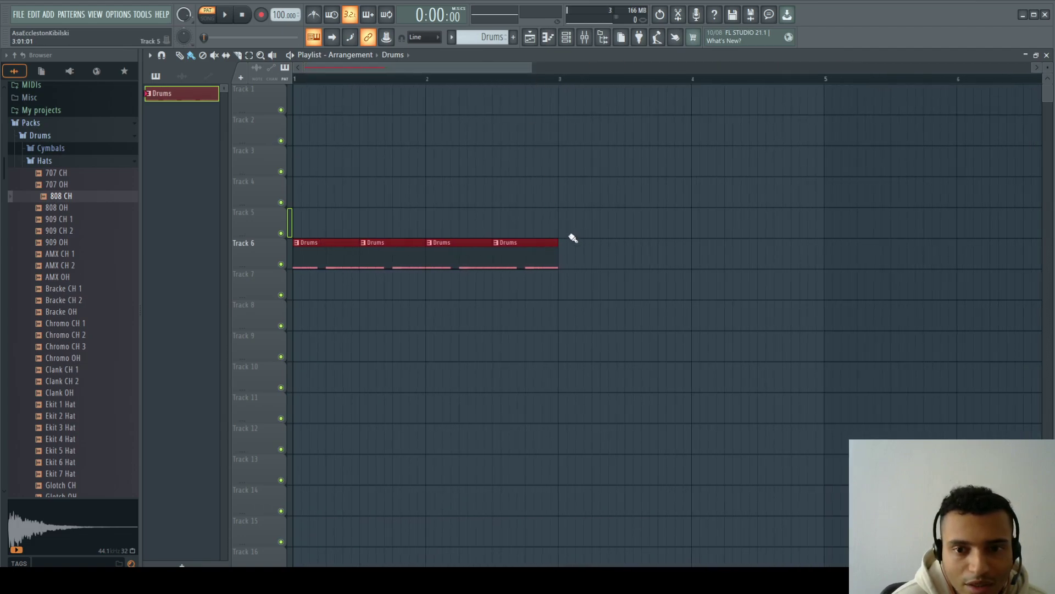
{"action": "mouse_move", "coordinate": [573, 238]}
{"action": "left_mouse_down"}
{"action": "mouse_move", "coordinate": [480, 261]}
{"action": "mouse_move", "coordinate": [406, 256]}
{"action": "left_mouse_up"}
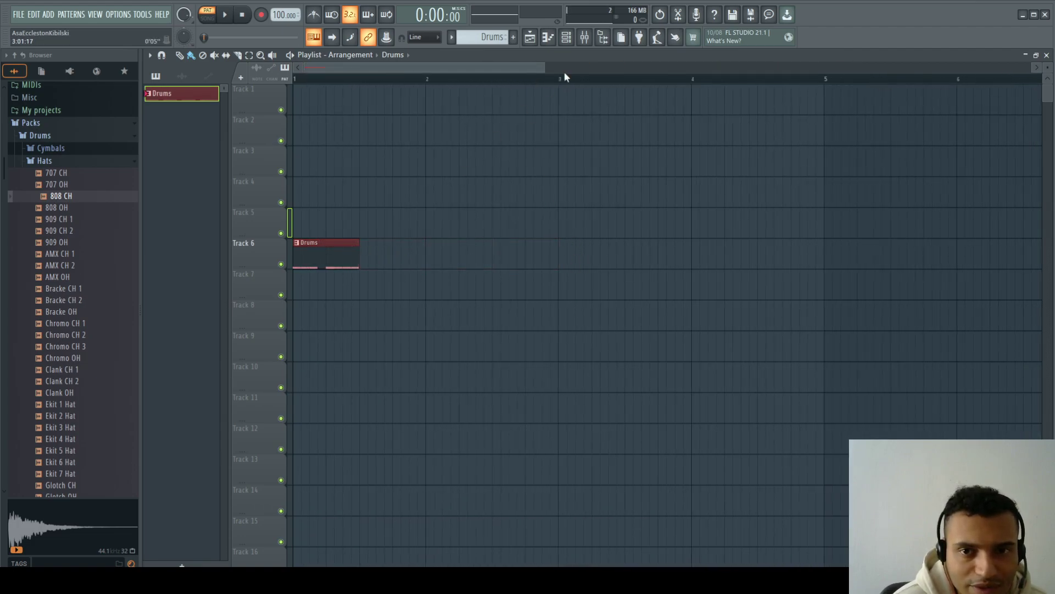
Review the Kick 1 notes from the Channel rack, then close it.
{"action": "left_click", "coordinate": [566, 36]}
{"action": "left_click", "coordinate": [490, 179]}
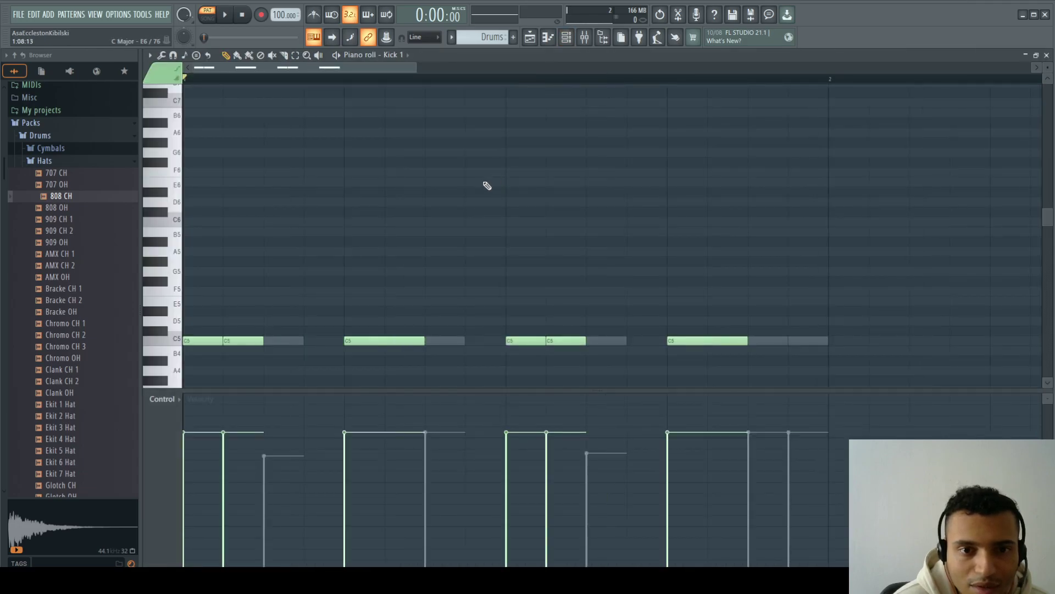
{"action": "left_click", "coordinate": [1047, 55]}
{"action": "left_click", "coordinate": [323, 259]}
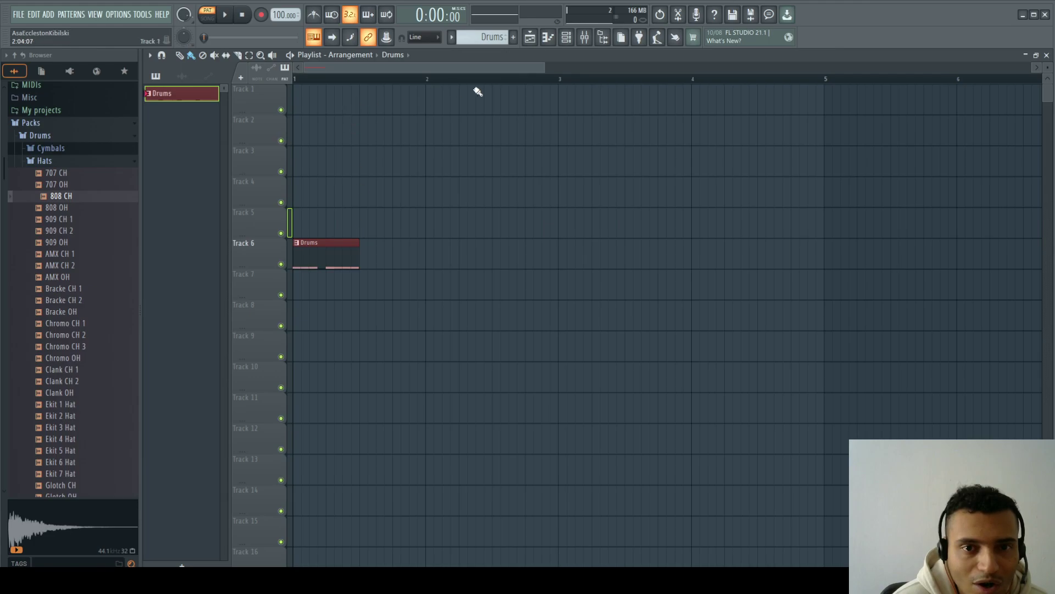
Add Drums clips back-to-back on Track 6, six in total spanning bars 1–4.
{"action": "scroll", "coordinate": [546, 70], "scroll_direction": "down", "scroll_amount": 2}
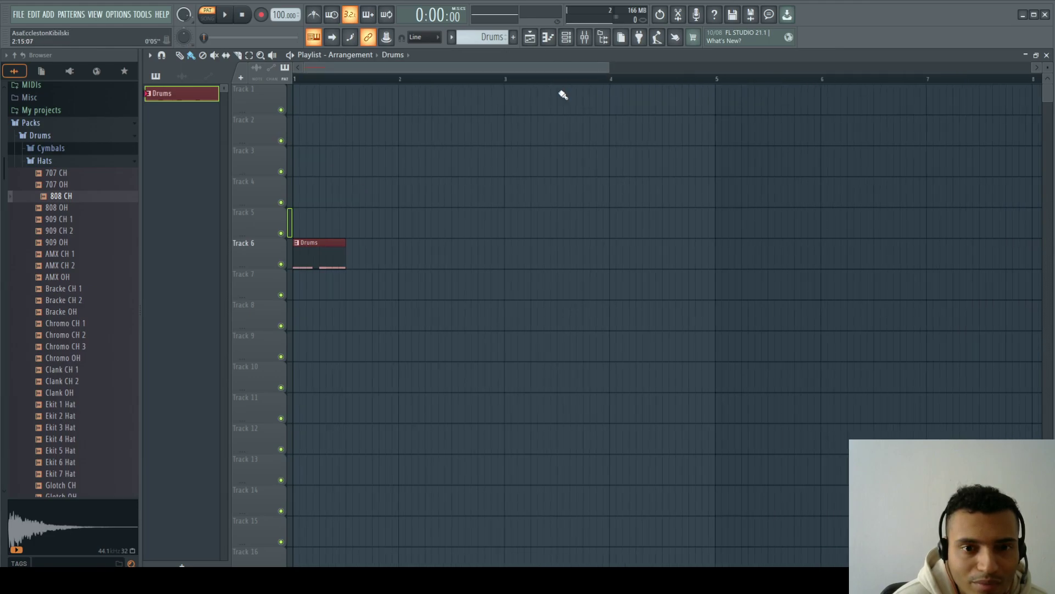
{"action": "left_click", "coordinate": [352, 265]}
{"action": "left_click", "coordinate": [407, 254]}
{"action": "left_click", "coordinate": [494, 256]}
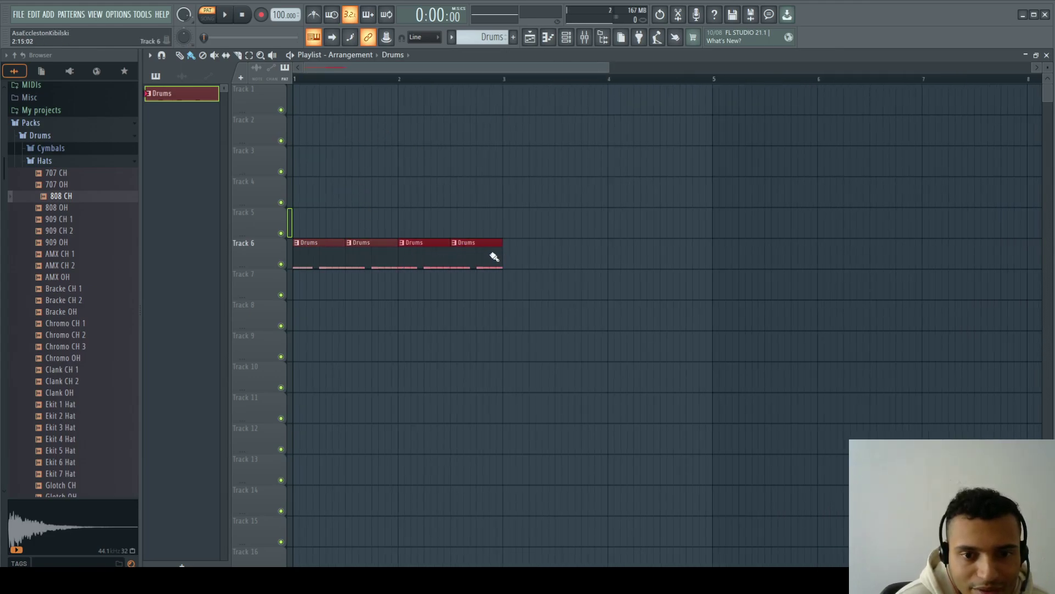
{"action": "left_click", "coordinate": [508, 256]}
{"action": "left_click", "coordinate": [579, 254]}
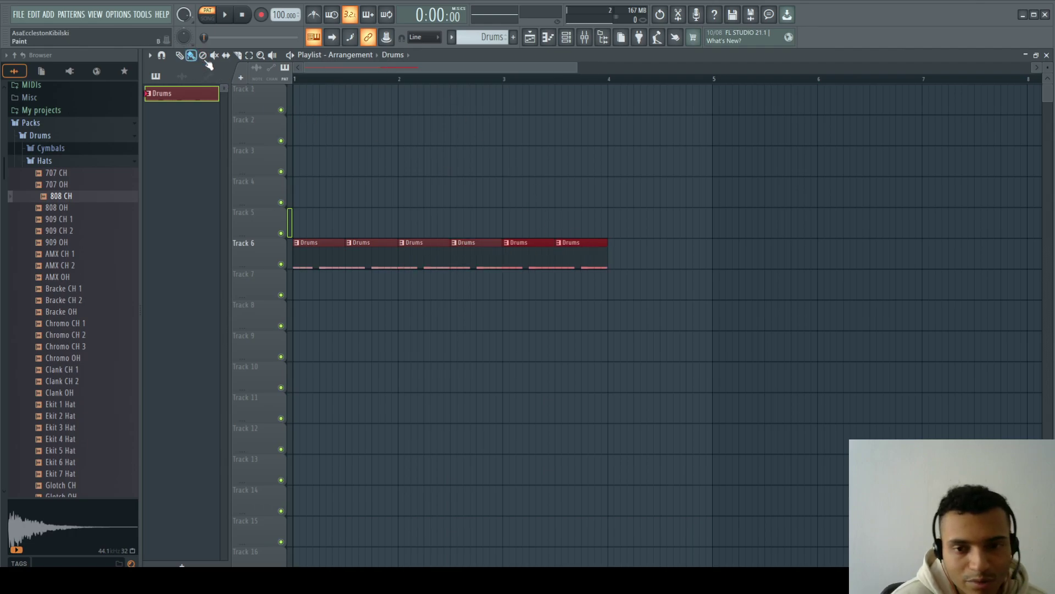
Switch to song mode, trim Track 6 back to the first Drums clip, and start playback.
{"action": "left_click", "coordinate": [625, 255]}
{"action": "left_click_drag", "start_coordinate": [625, 255], "coordinate": [377, 266]}
{"action": "left_click", "coordinate": [207, 17]}
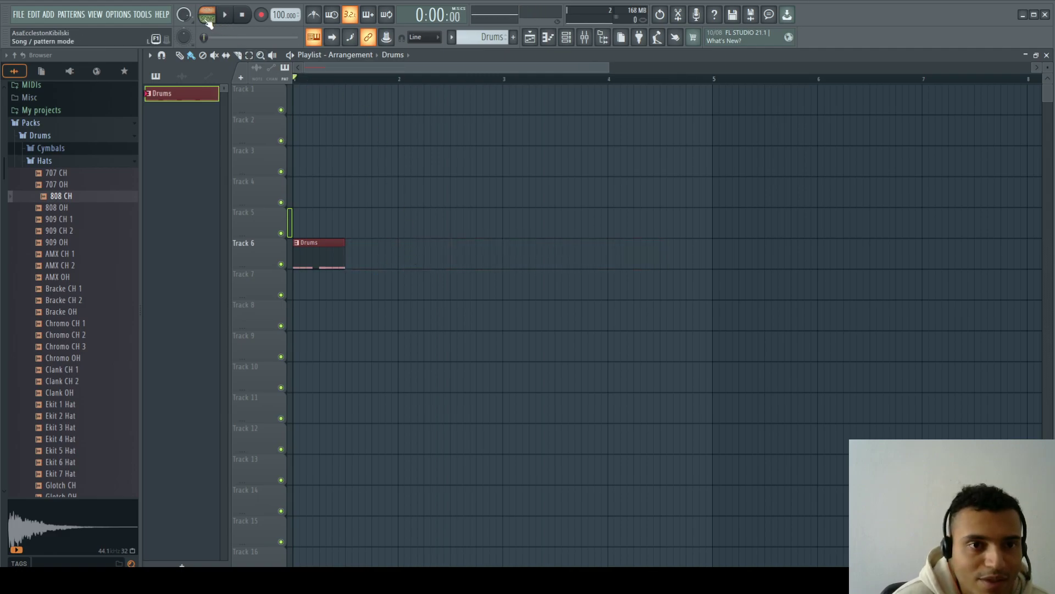
{"action": "left_click", "coordinate": [351, 254]}
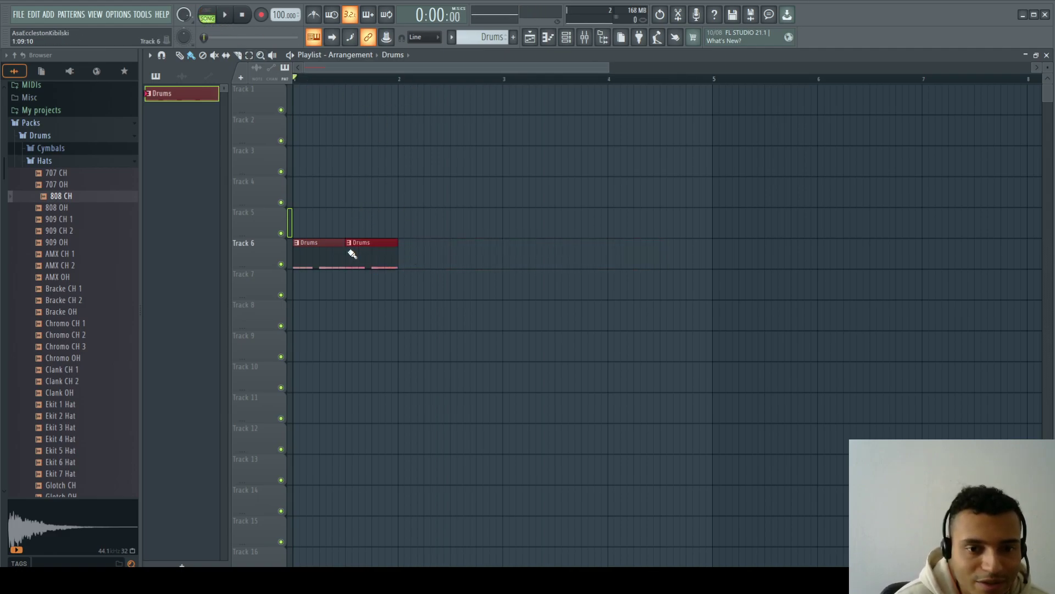
{"action": "right_click", "coordinate": [360, 255]}
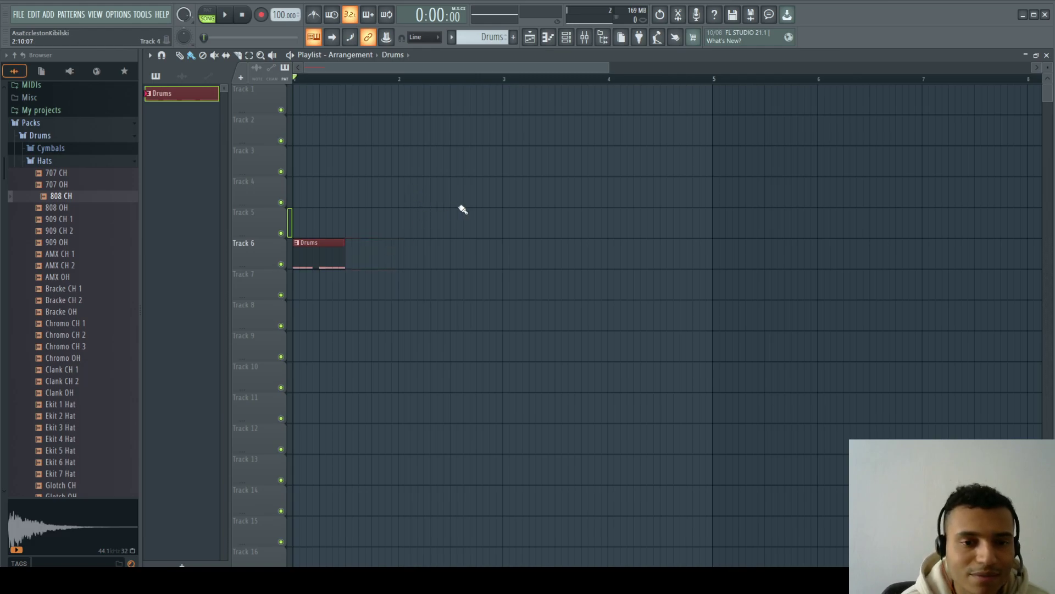
{"action": "key", "text": "space"}
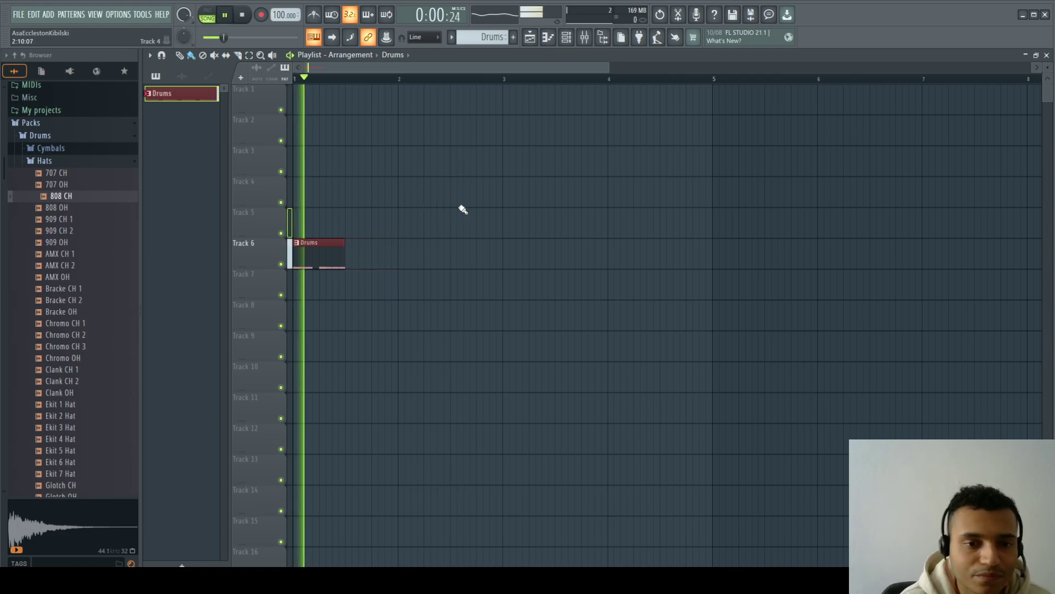
Paint second, third and fourth Drums clips on Track 6 while replaying the song.
{"action": "left_click", "coordinate": [352, 261]}
{"action": "key", "text": "space"}
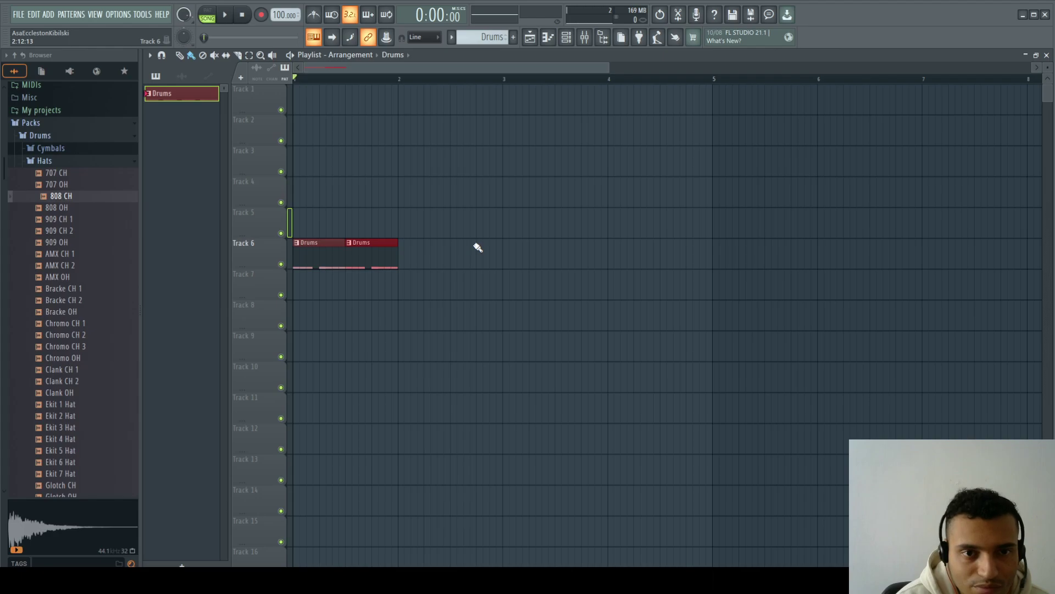
{"action": "key", "text": "space"}
{"action": "left_click", "coordinate": [414, 258]}
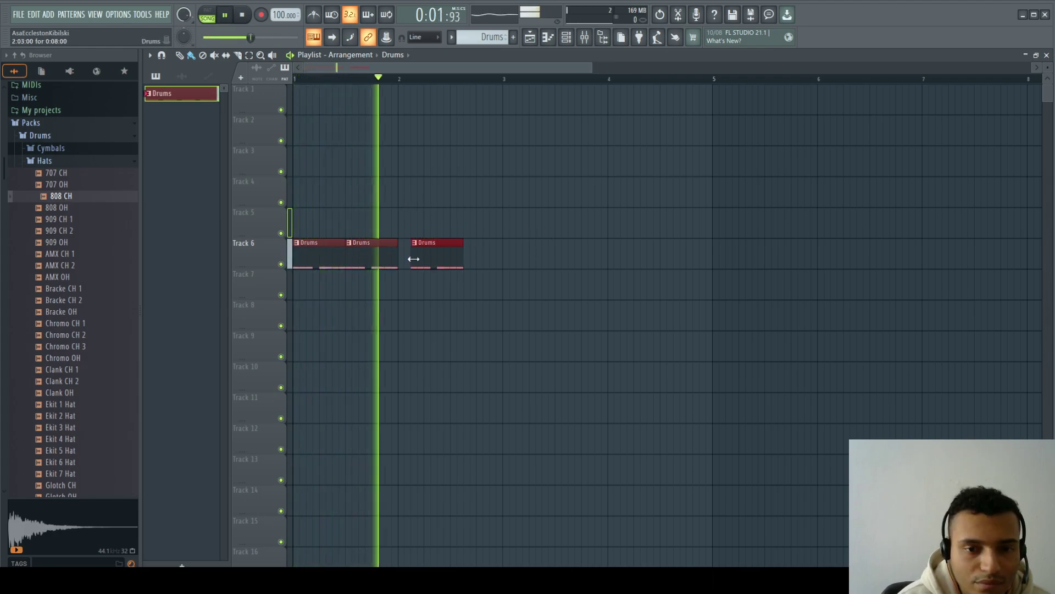
{"action": "left_click_drag", "start_coordinate": [414, 258], "coordinate": [426, 258]}
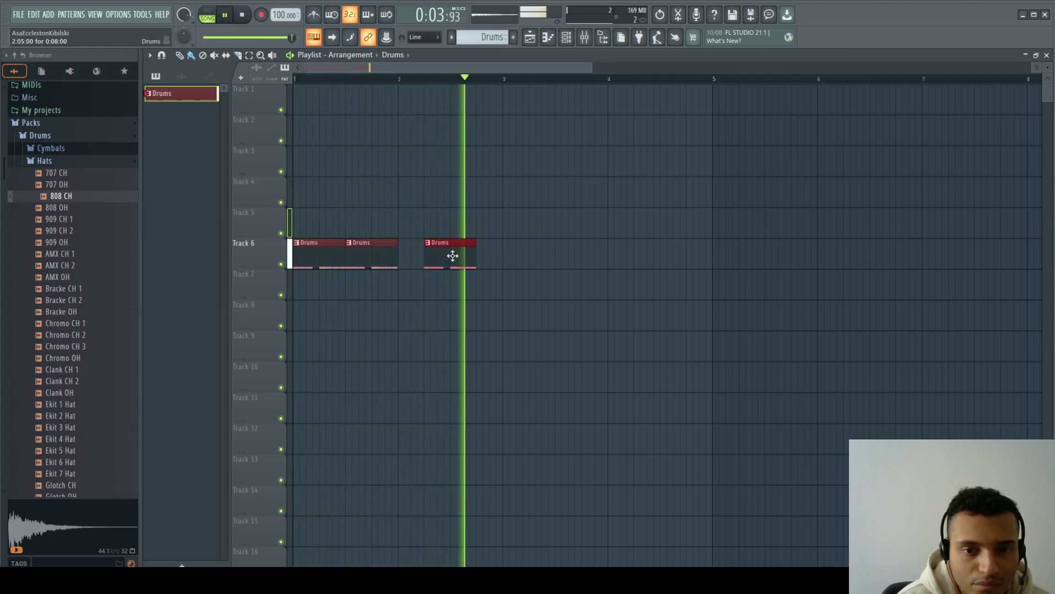
{"action": "left_click", "coordinate": [506, 262]}
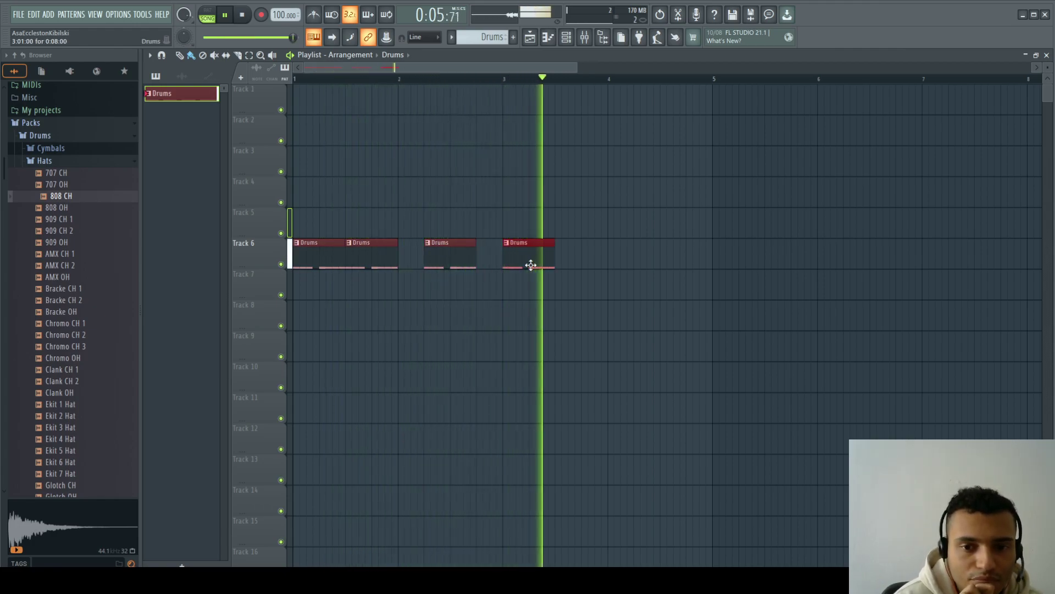
Delete the third and fourth Drums clips and stop playback.
{"action": "right_click", "coordinate": [530, 265]}
{"action": "right_click", "coordinate": [439, 257]}
{"action": "key", "text": "space"}
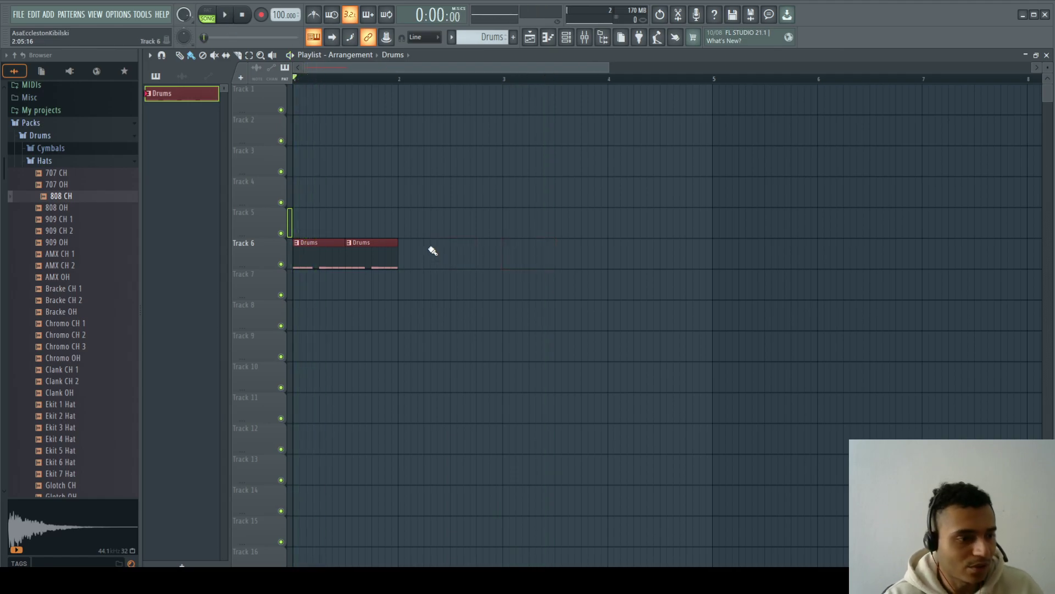
Delete both Drums clips from Track 6, then open Kick 1 in the piano roll with the velocity lane collapsed.
{"action": "right_click", "coordinate": [373, 253]}
{"action": "right_click", "coordinate": [342, 253]}
{"action": "left_click", "coordinate": [566, 37]}
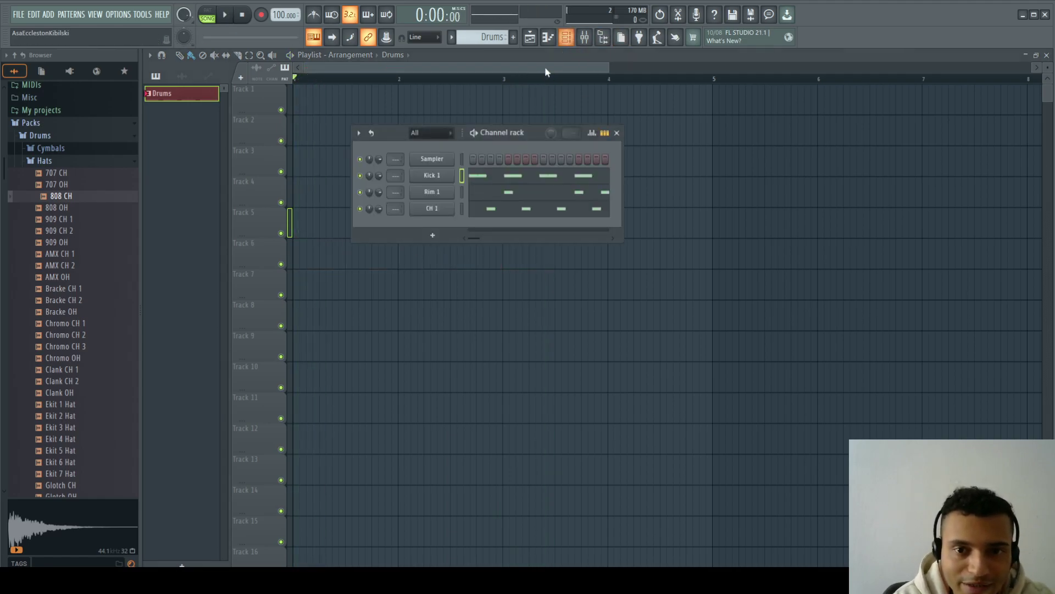
{"action": "right_click", "coordinate": [446, 171]}
{"action": "left_click", "coordinate": [484, 173]}
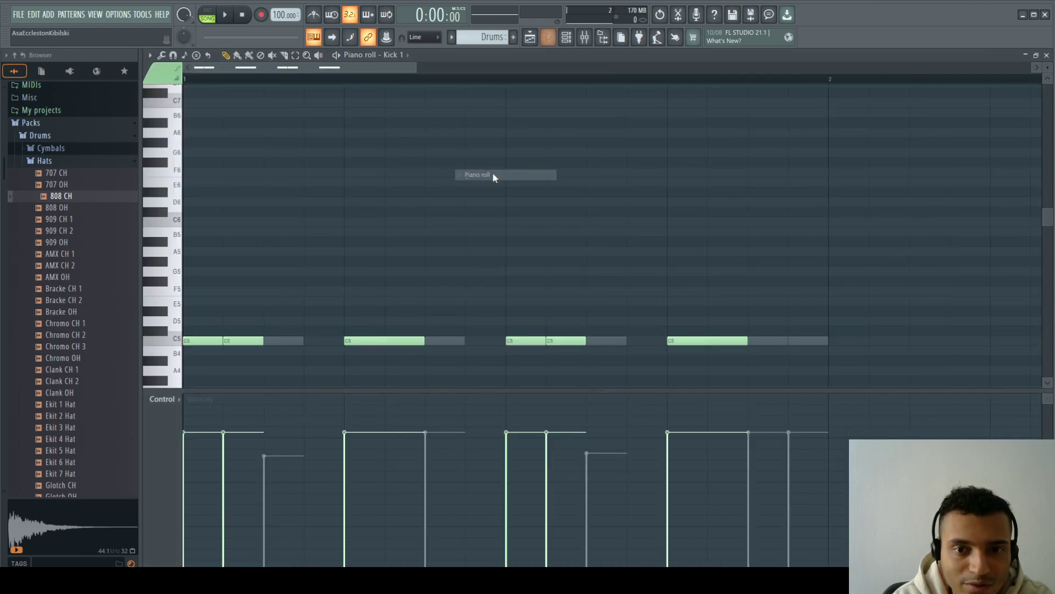
{"action": "left_click_drag", "start_coordinate": [528, 390], "coordinate": [500, 435]}
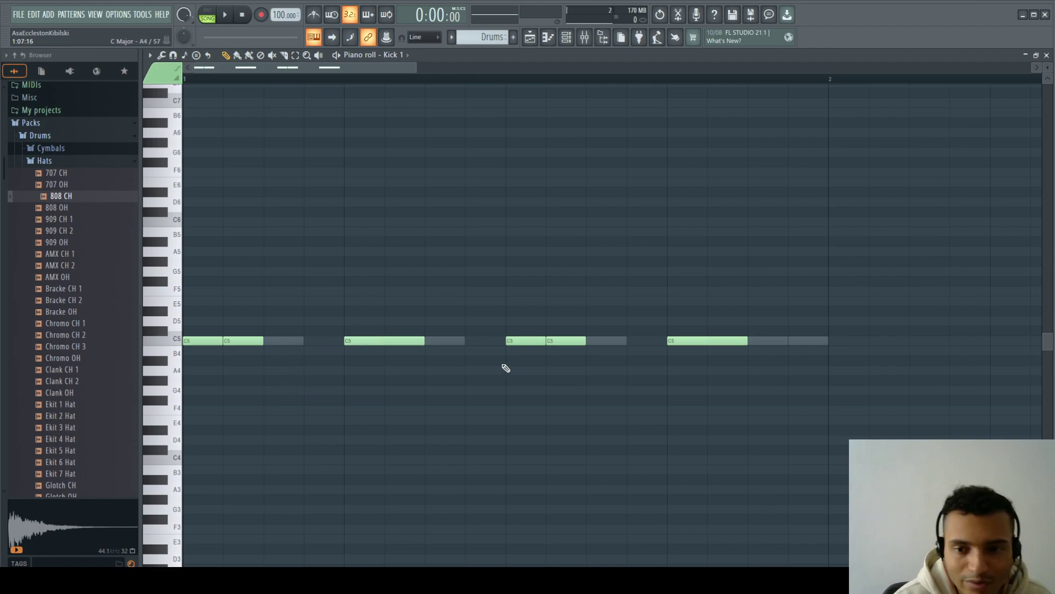
{"action": "left_click_drag", "start_coordinate": [267, 381], "coordinate": [177, 306]}
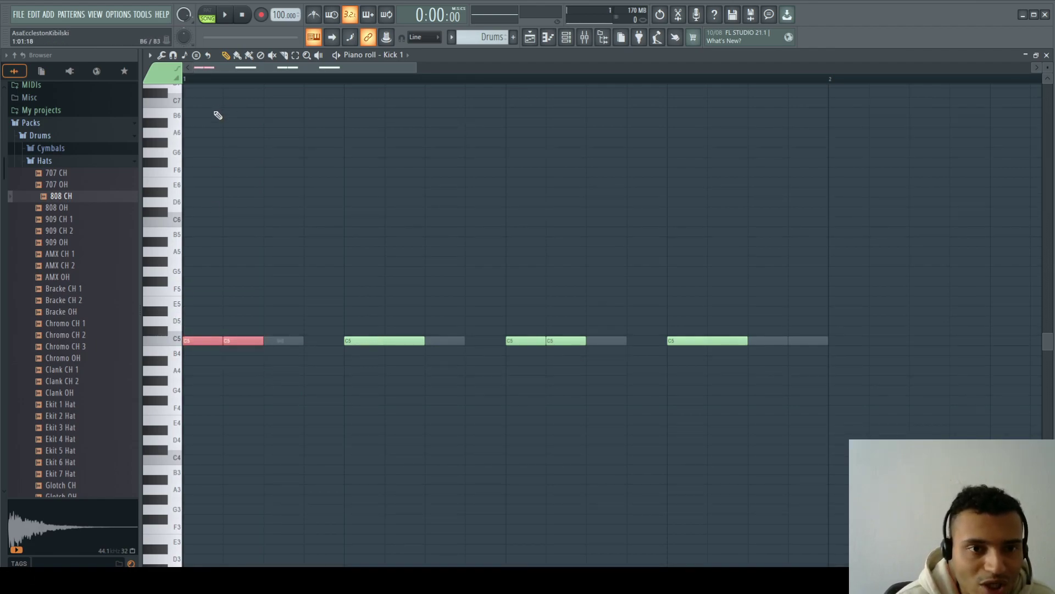
{"action": "right_click", "coordinate": [266, 280]}
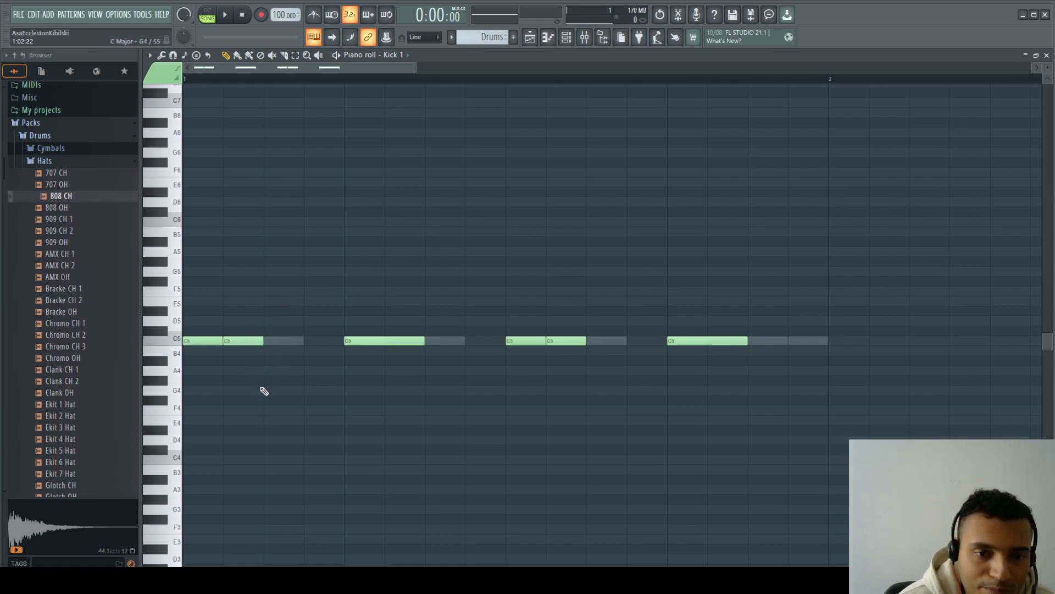
{"action": "mouse_move", "coordinate": [256, 393]}
{"action": "left_mouse_down"}
{"action": "mouse_move", "coordinate": [184, 287]}
{"action": "mouse_move", "coordinate": [718, 229]}
{"action": "mouse_move", "coordinate": [502, 403]}
{"action": "mouse_move", "coordinate": [238, 304]}
{"action": "mouse_move", "coordinate": [229, 337]}
{"action": "mouse_move", "coordinate": [201, 338]}
{"action": "mouse_move", "coordinate": [225, 169]}
{"action": "mouse_move", "coordinate": [196, 175]}
{"action": "left_mouse_up"}
{"action": "left_click", "coordinate": [351, 201]}
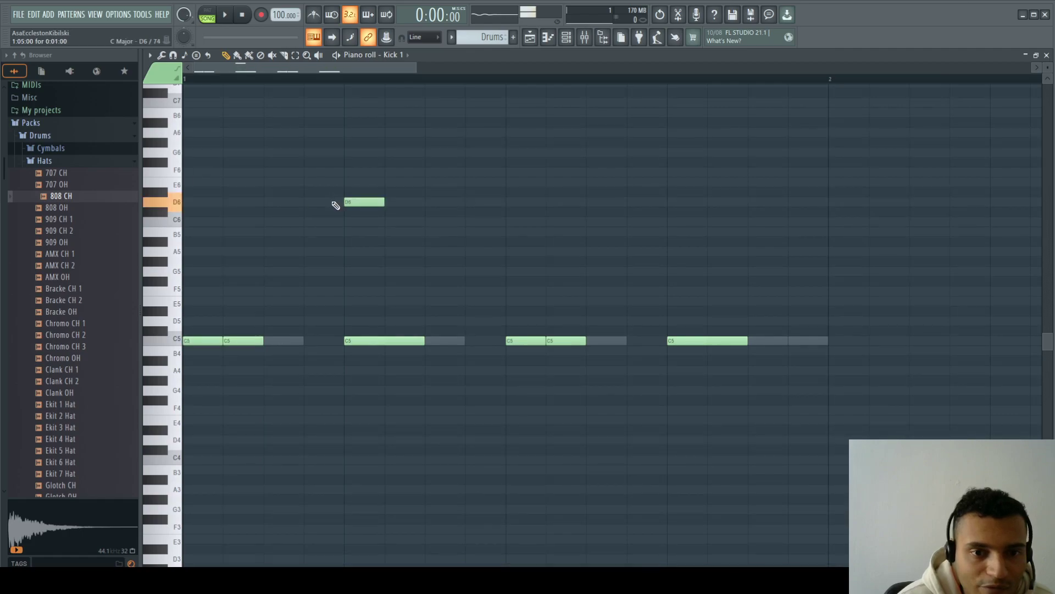
{"action": "right_click", "coordinate": [352, 201]}
{"action": "left_click", "coordinate": [310, 191]}
{"action": "left_click", "coordinate": [352, 202]}
{"action": "left_click", "coordinate": [472, 231]}
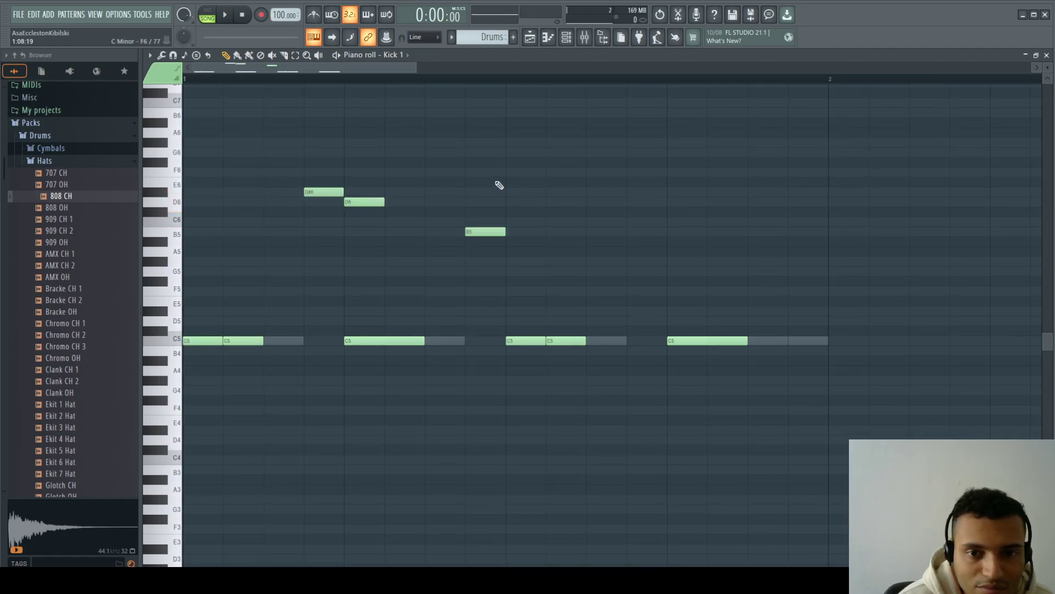
{"action": "mouse_move", "coordinate": [259, 149]}
{"action": "left_mouse_down"}
{"action": "mouse_move", "coordinate": [337, 205]}
{"action": "mouse_move", "coordinate": [508, 244]}
{"action": "left_mouse_up"}
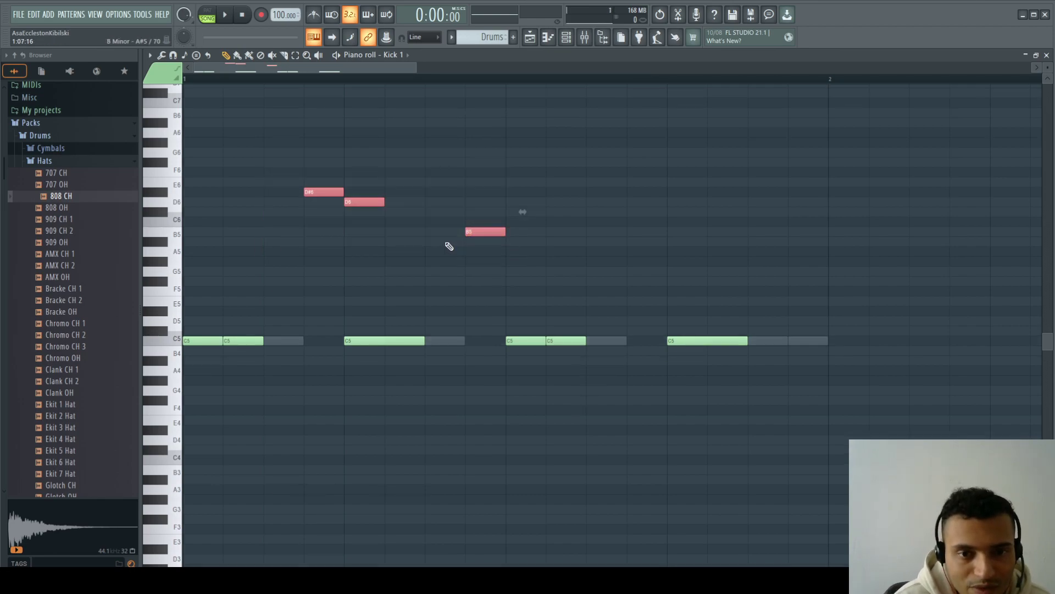
{"action": "left_click", "coordinate": [200, 340]}
{"action": "left_click_drag", "start_coordinate": [281, 157], "coordinate": [559, 257]}
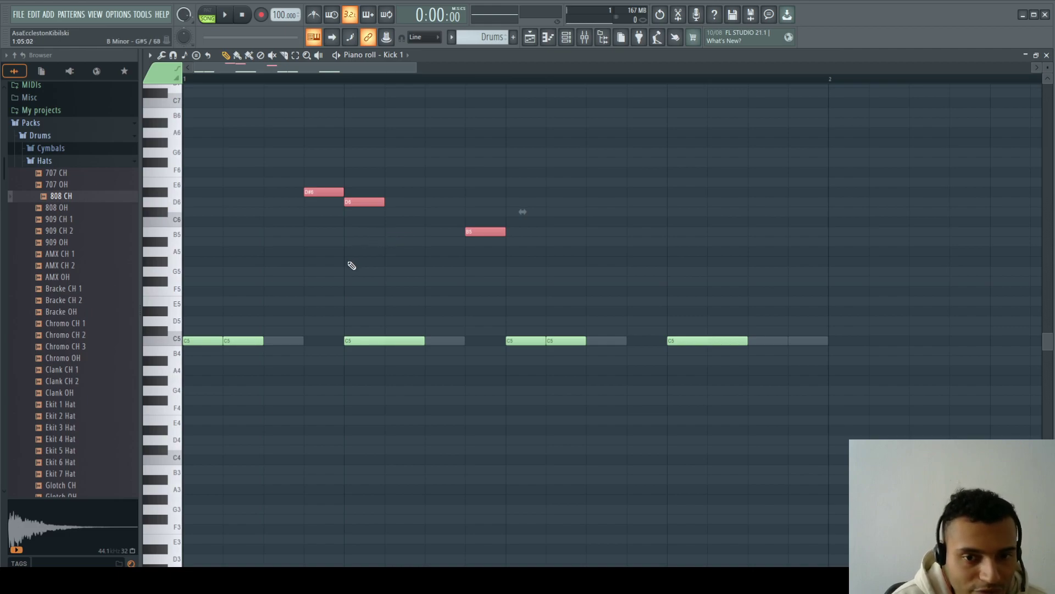
{"action": "left_click", "coordinate": [205, 341], "text": "shift"}
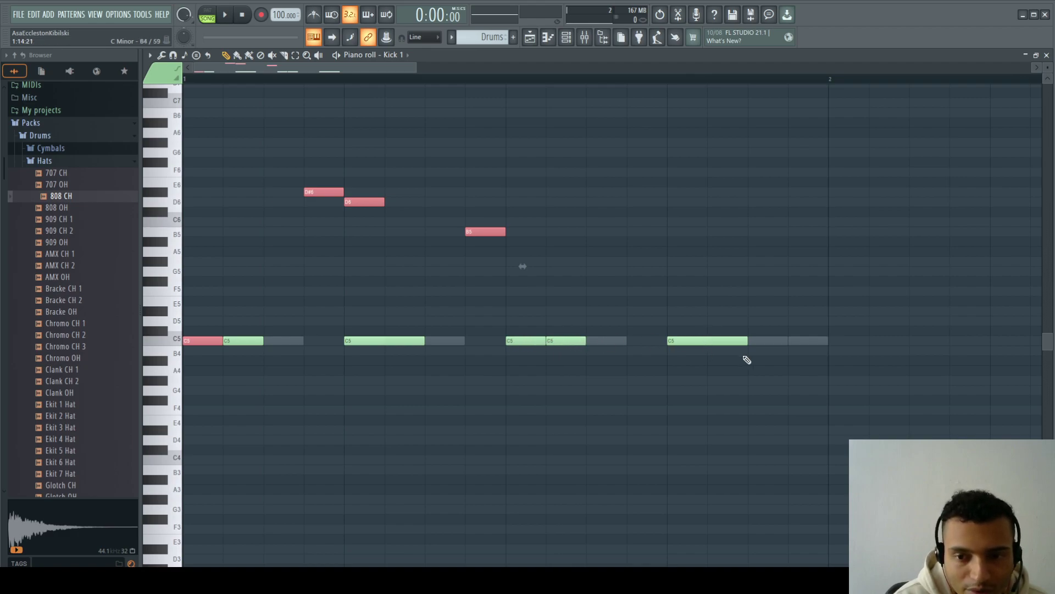
{"action": "left_click_drag", "start_coordinate": [762, 389], "coordinate": [509, 328]}
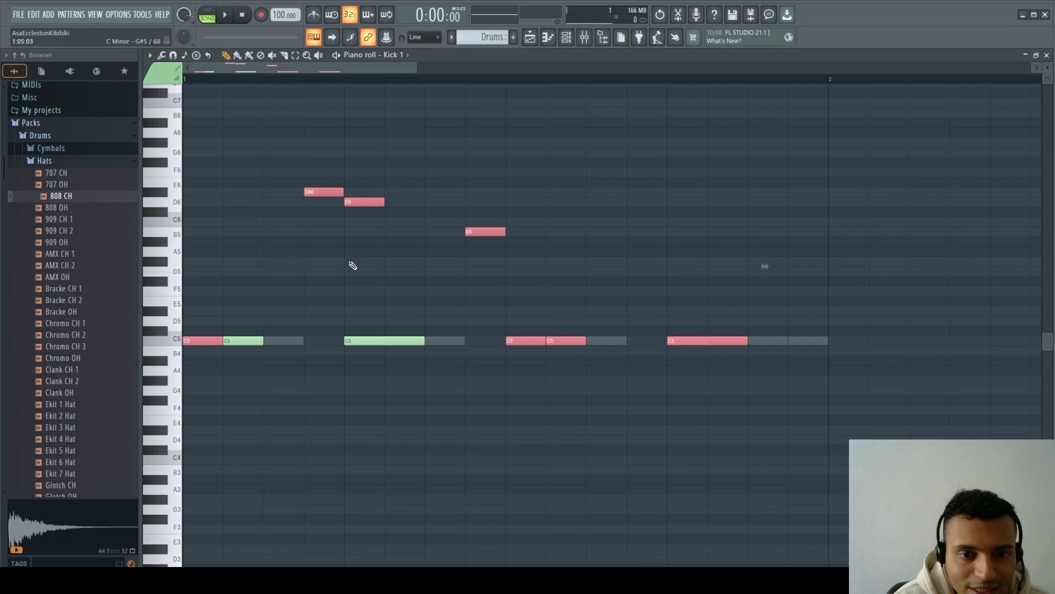
{"action": "key", "text": "ctrl+d"}
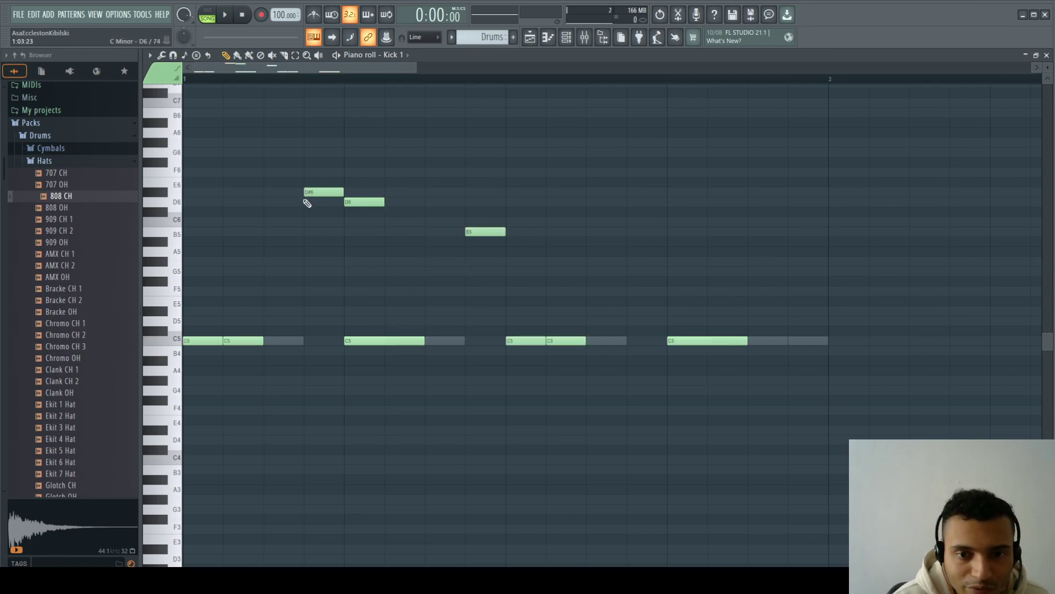
{"action": "right_click", "coordinate": [321, 191]}
{"action": "right_click", "coordinate": [362, 202]}
{"action": "right_click", "coordinate": [484, 232]}
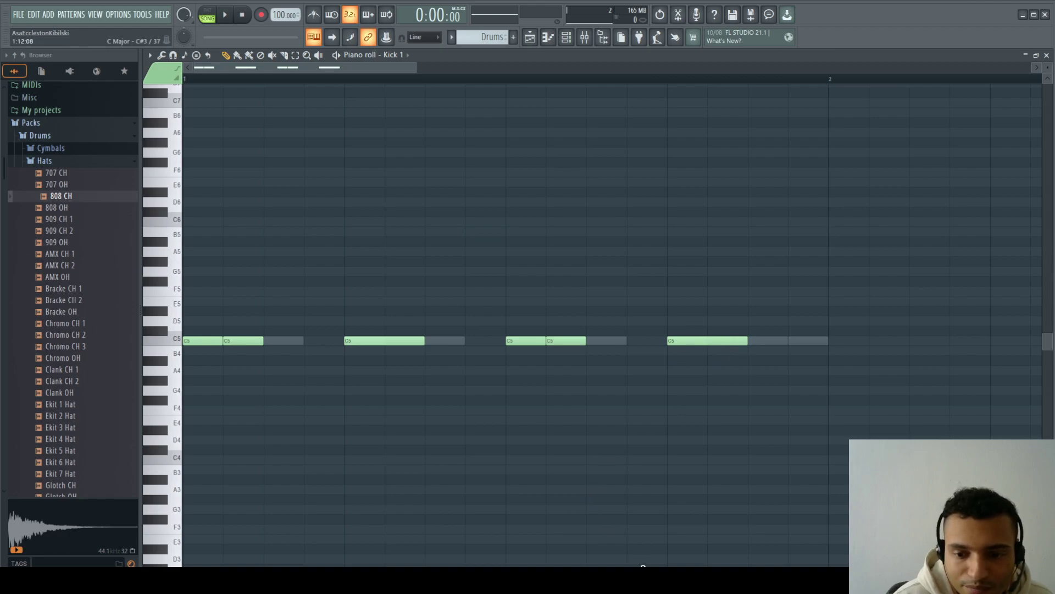
Reopen the velocity lane and try velocities on the kick notes, settling the first three around 68%.
{"action": "left_click_drag", "start_coordinate": [638, 565], "coordinate": [641, 415]}
{"action": "left_click_drag", "start_coordinate": [489, 296], "coordinate": [796, 361]}
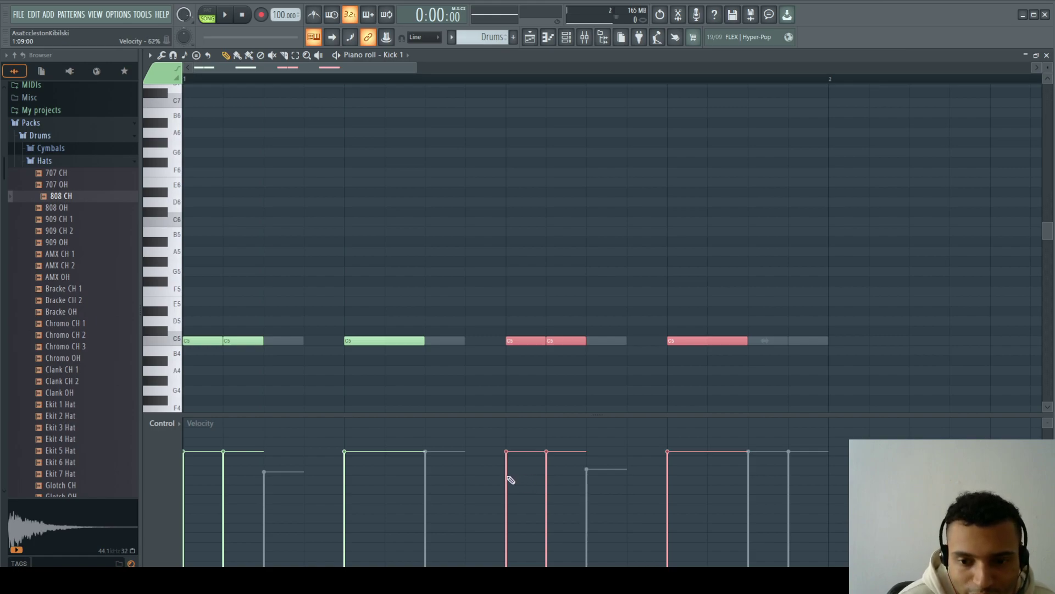
{"action": "left_click_drag", "start_coordinate": [511, 480], "coordinate": [726, 479]}
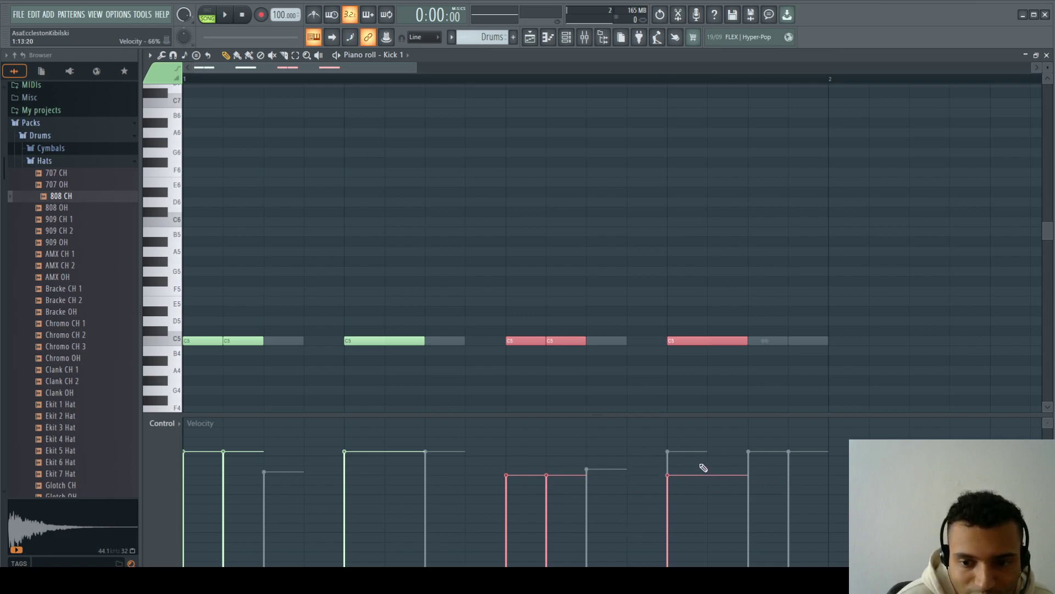
{"action": "left_click_drag", "start_coordinate": [466, 295], "coordinate": [173, 357]}
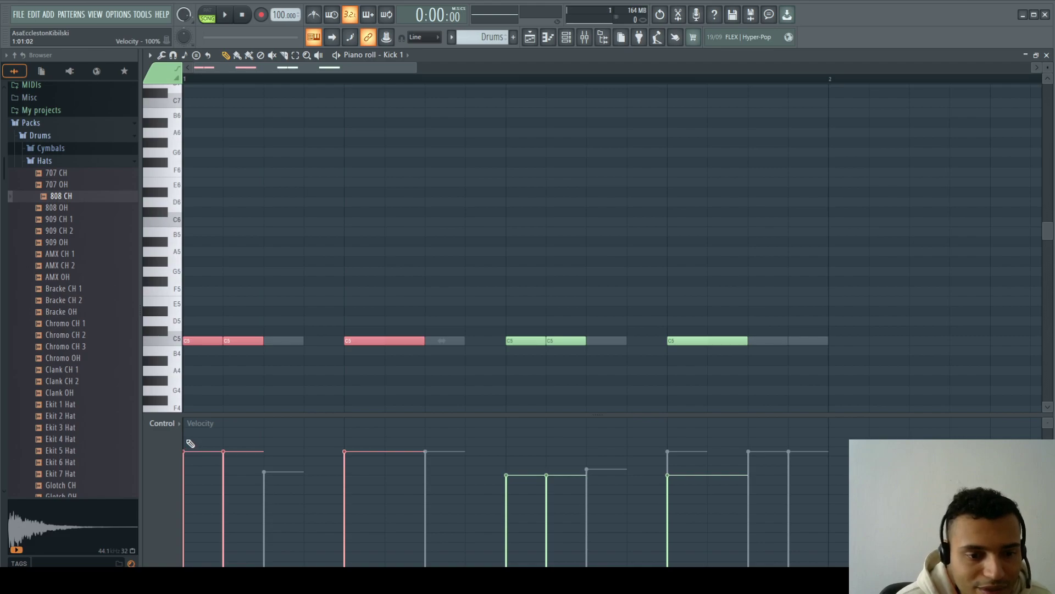
{"action": "left_click_drag", "start_coordinate": [191, 443], "coordinate": [366, 442]}
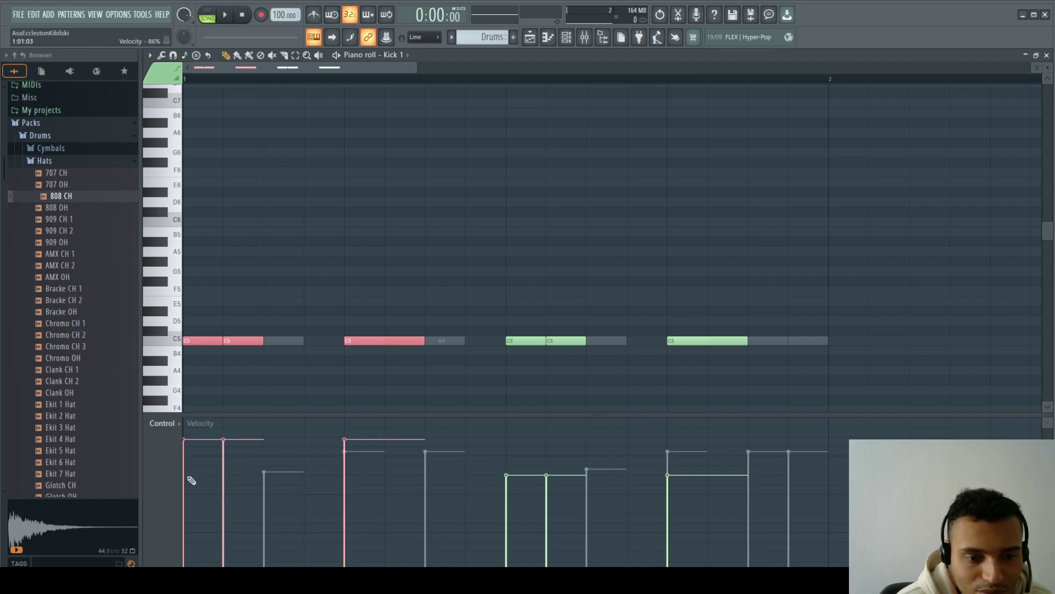
{"action": "left_click_drag", "start_coordinate": [191, 481], "coordinate": [422, 482]}
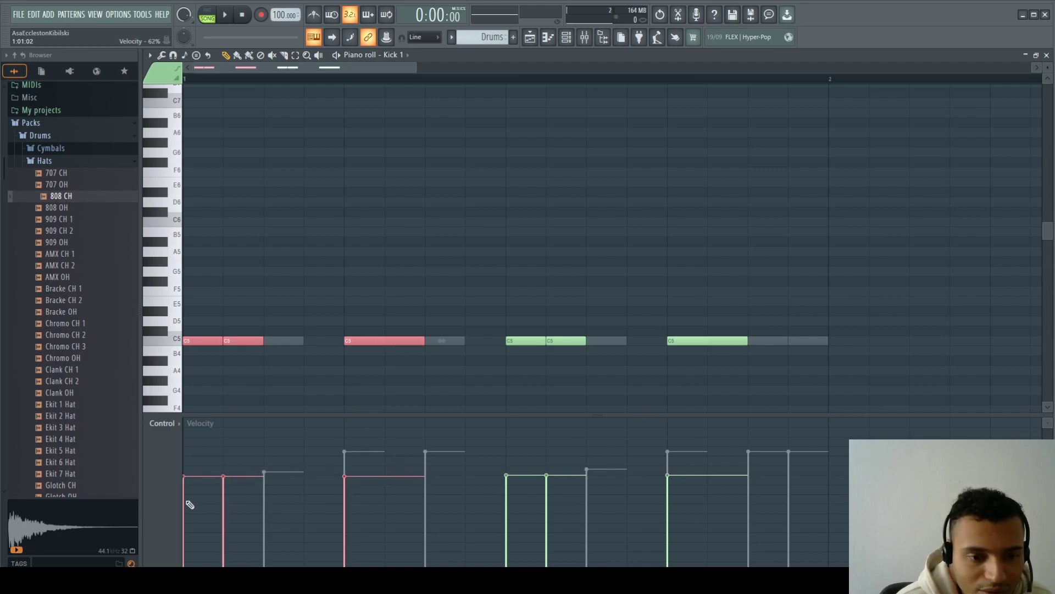
{"action": "left_click_drag", "start_coordinate": [189, 499], "coordinate": [361, 497]}
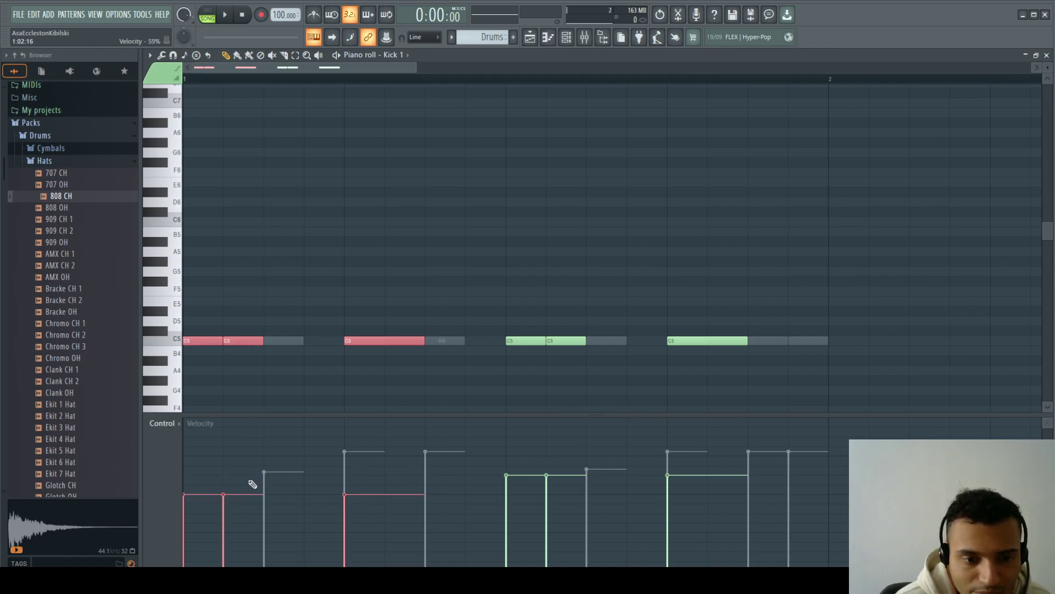
{"action": "left_click_drag", "start_coordinate": [195, 471], "coordinate": [414, 468]}
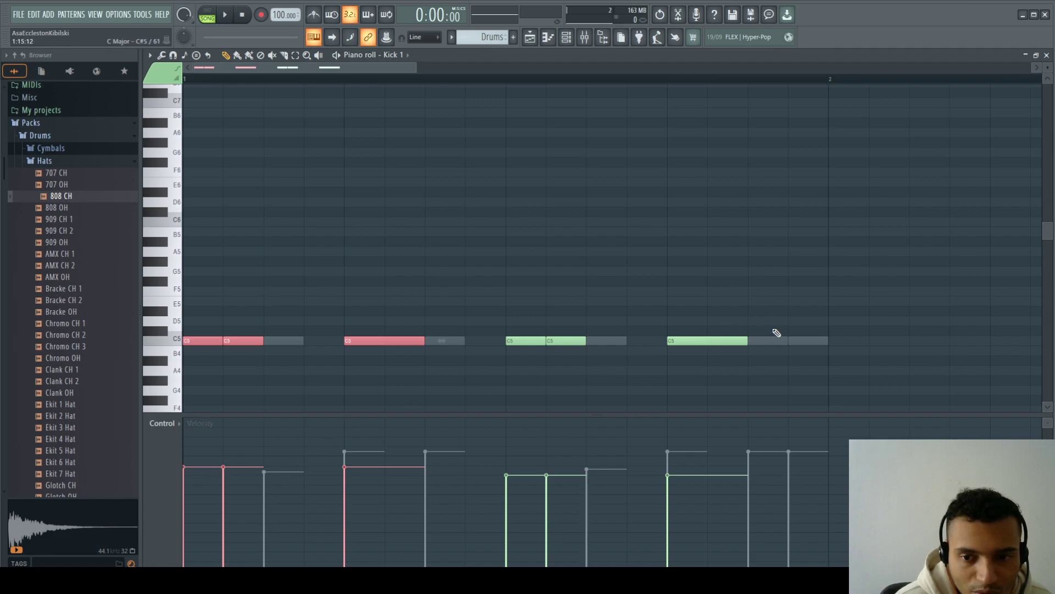
Set all six kick notes to full velocity and close the piano roll.
{"action": "left_click_drag", "start_coordinate": [860, 317], "coordinate": [173, 368]}
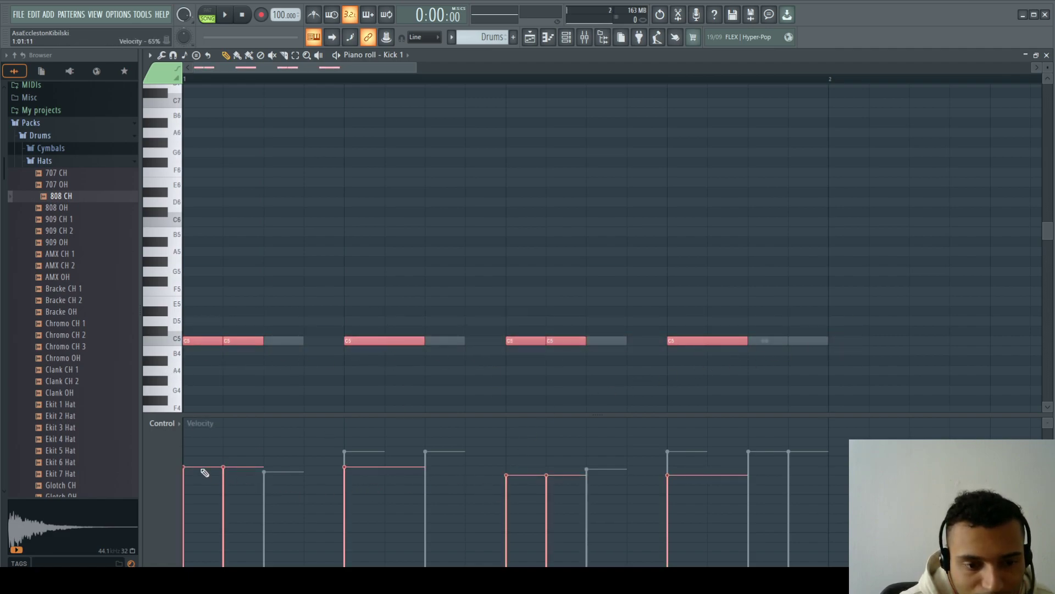
{"action": "left_click_drag", "start_coordinate": [191, 459], "coordinate": [800, 431]}
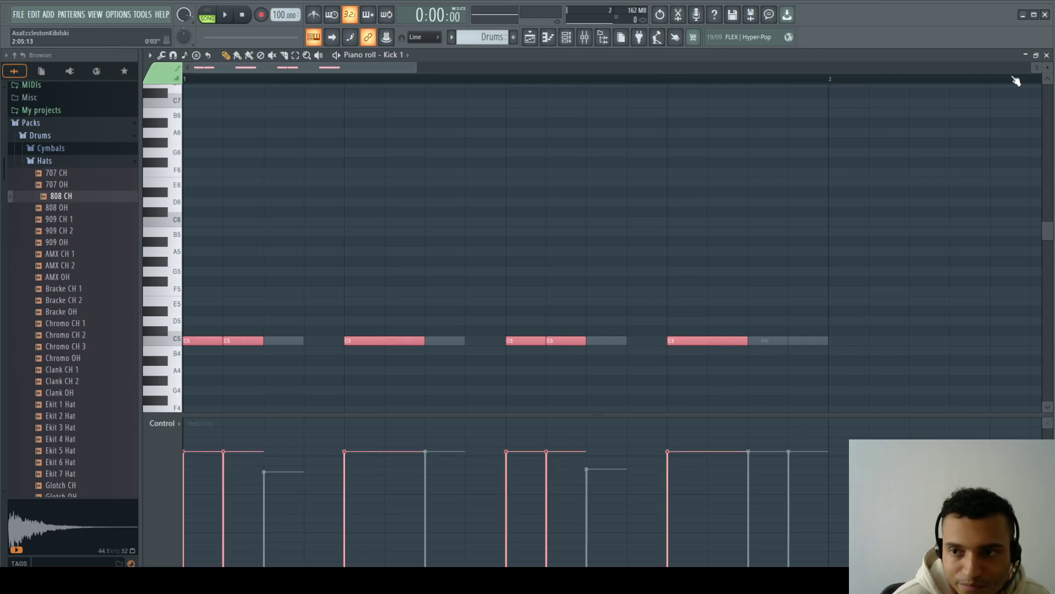
{"action": "left_click", "coordinate": [1046, 55]}
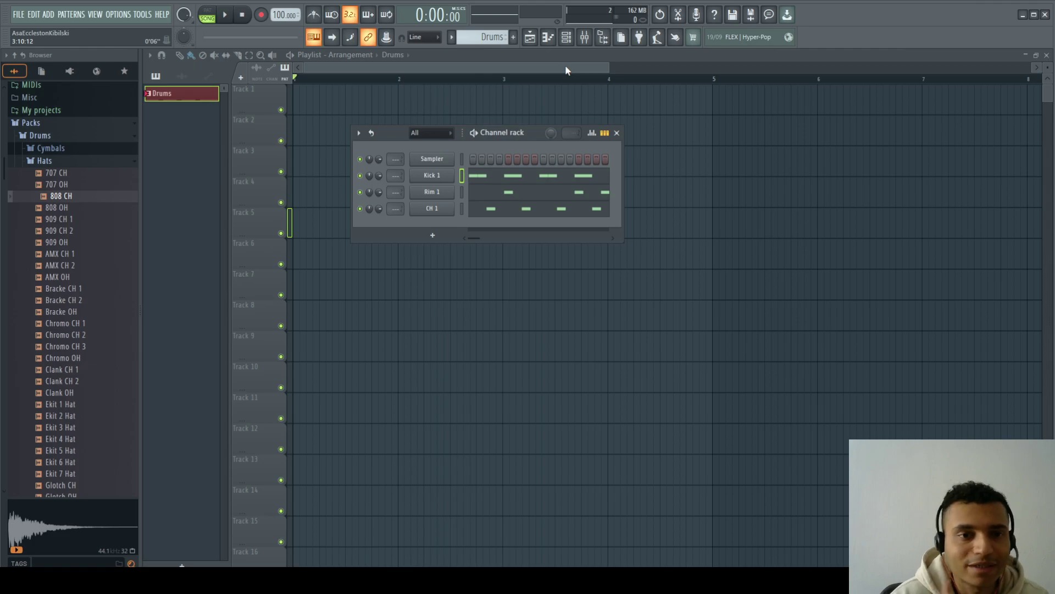
Switch to pattern mode with L, play and stop the Drums pattern, nudging the Channel rack.
{"action": "left_click_drag", "start_coordinate": [513, 129], "coordinate": [523, 133]}
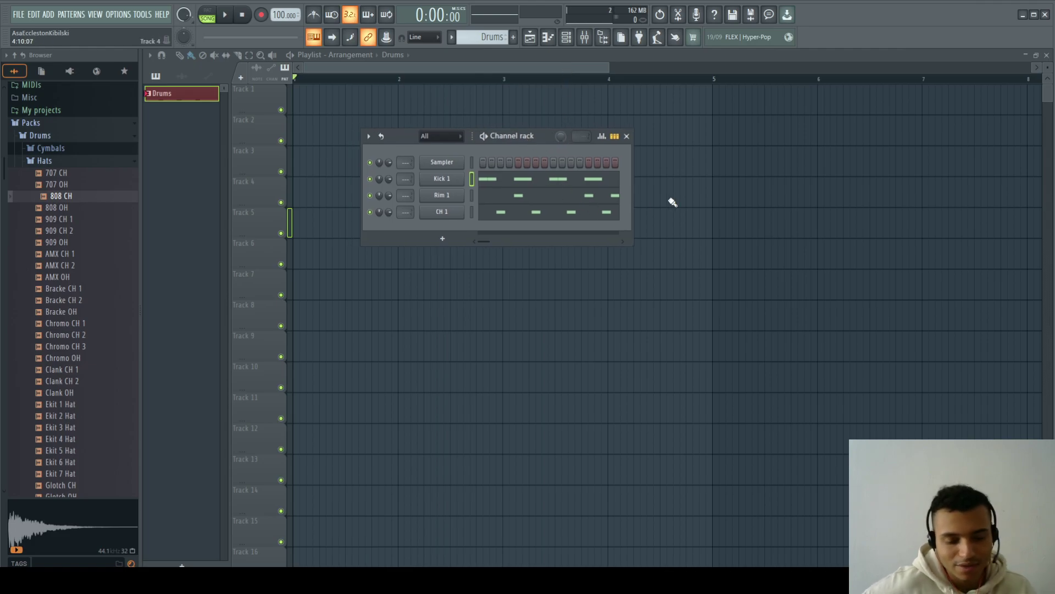
{"action": "key", "text": "l"}
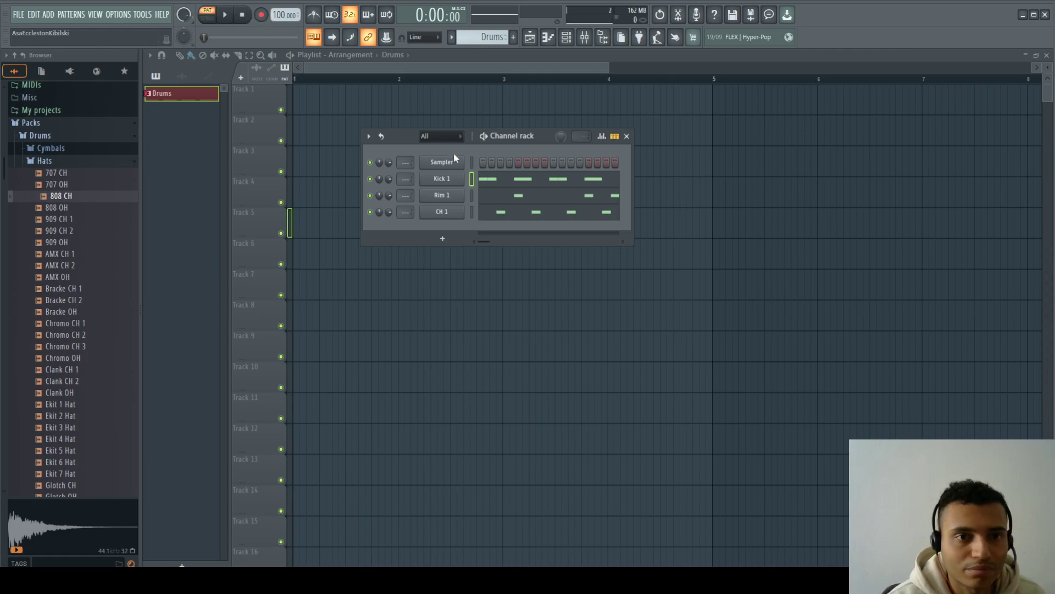
{"action": "key", "text": "space"}
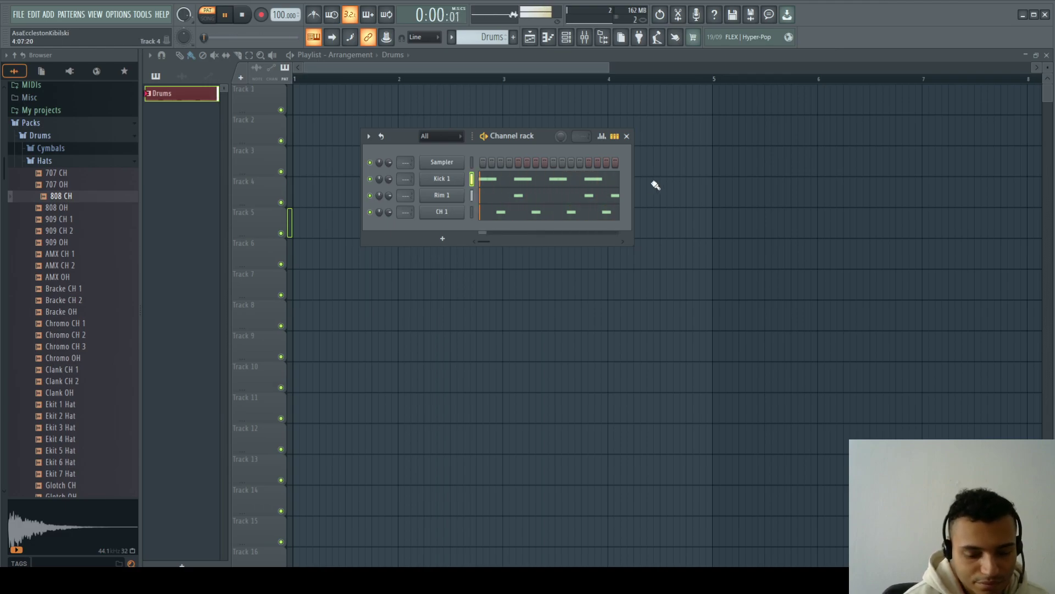
{"action": "key", "text": "space"}
{"action": "left_click_drag", "start_coordinate": [508, 130], "coordinate": [530, 125]}
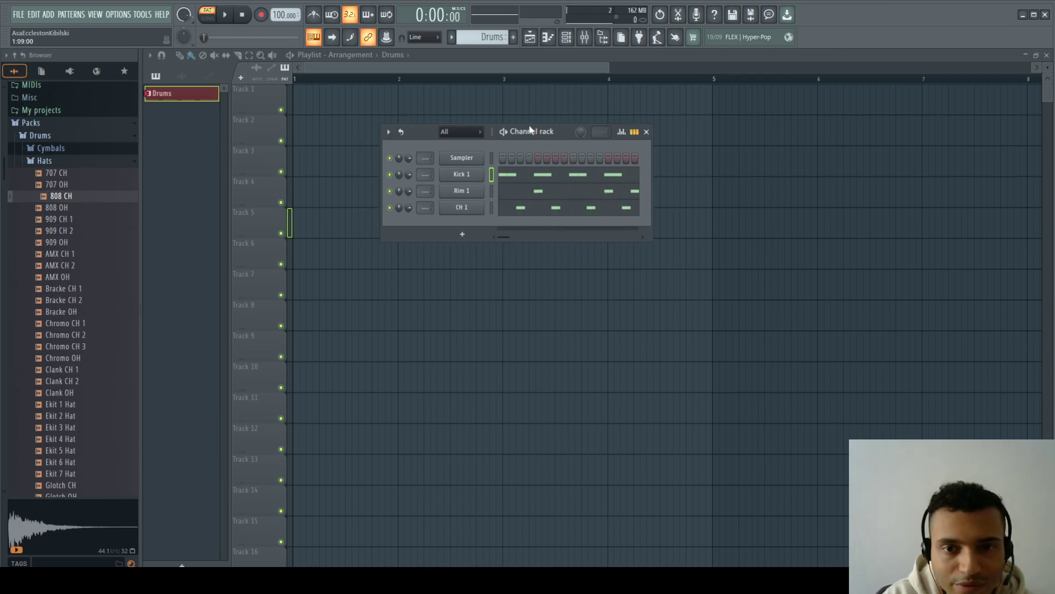